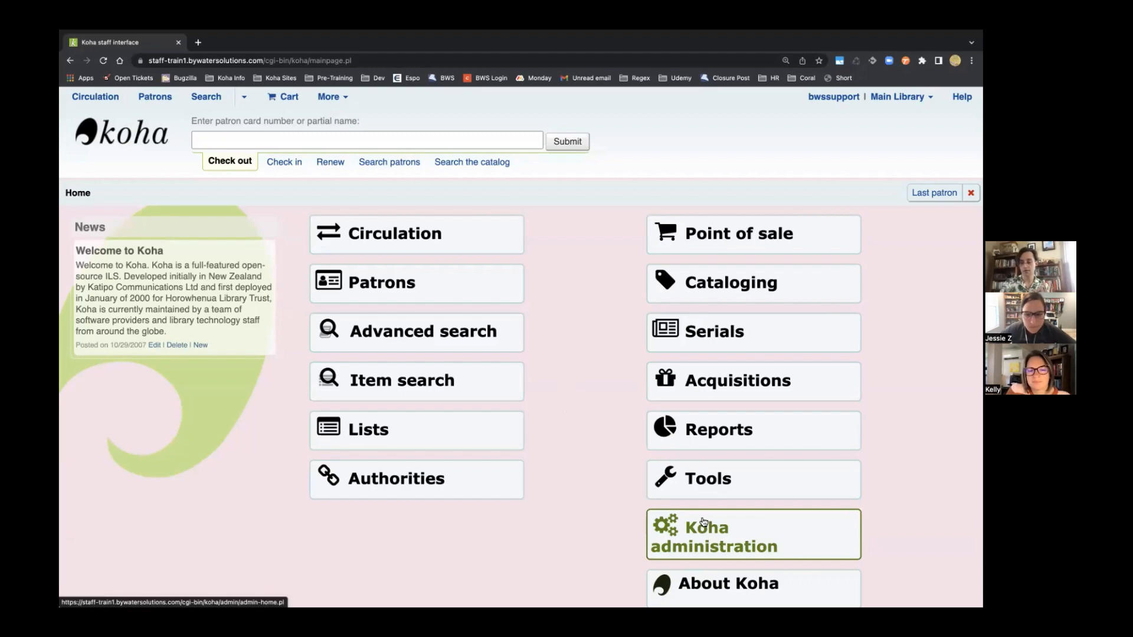
Open the record overlay rules from the Catalog section of Koha administration
click(703, 522)
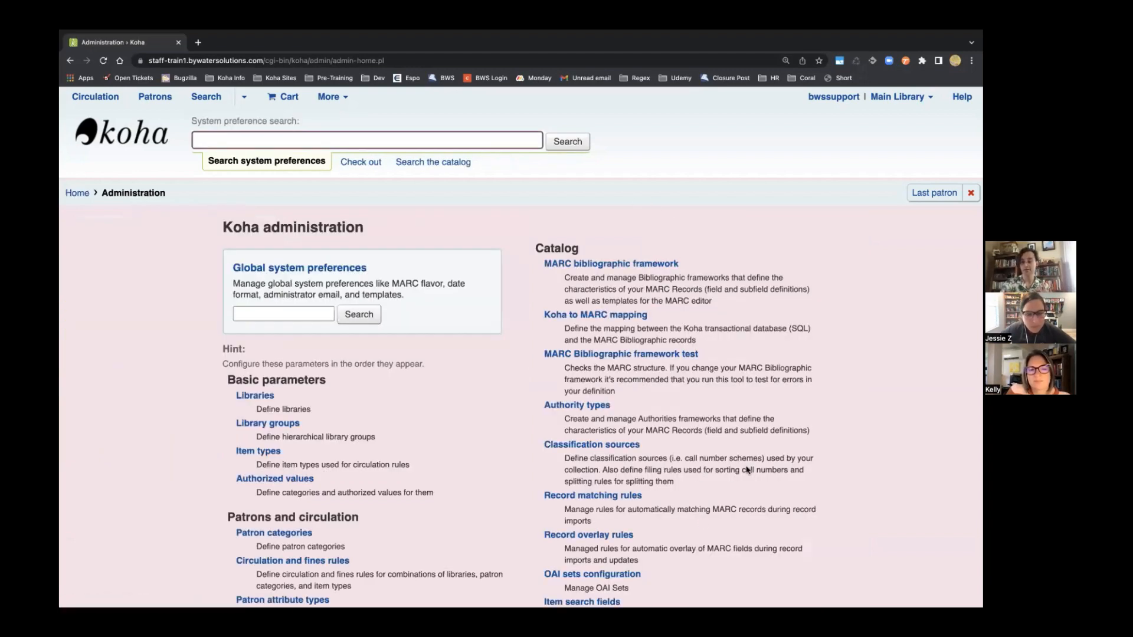
scroll(750, 461, down, 2)
scroll(749, 461, down, 2)
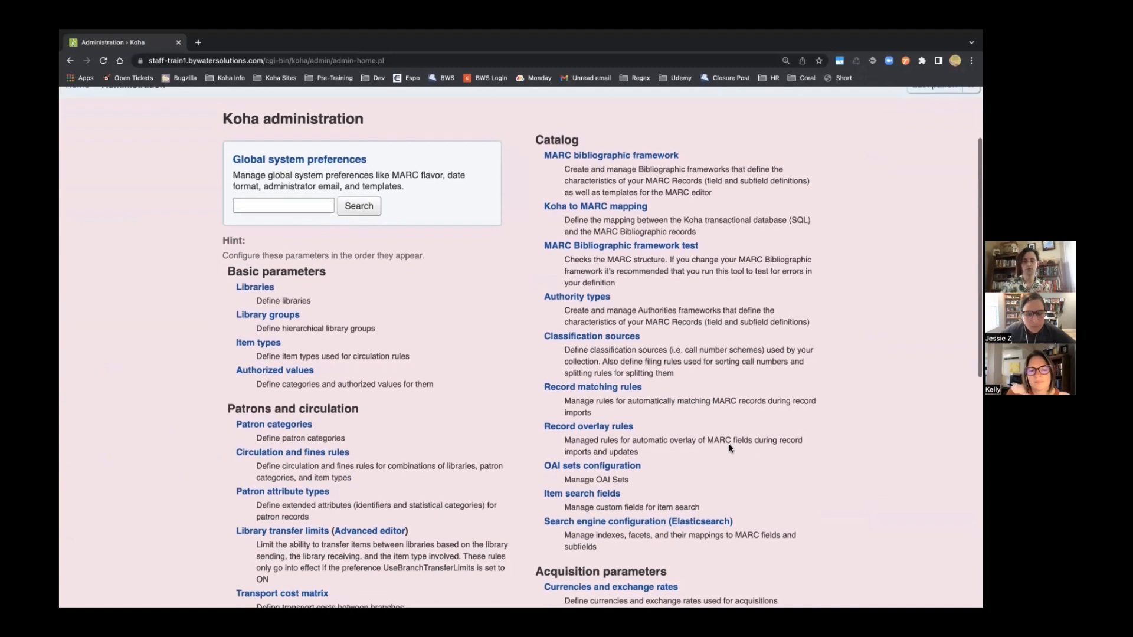
click(595, 430)
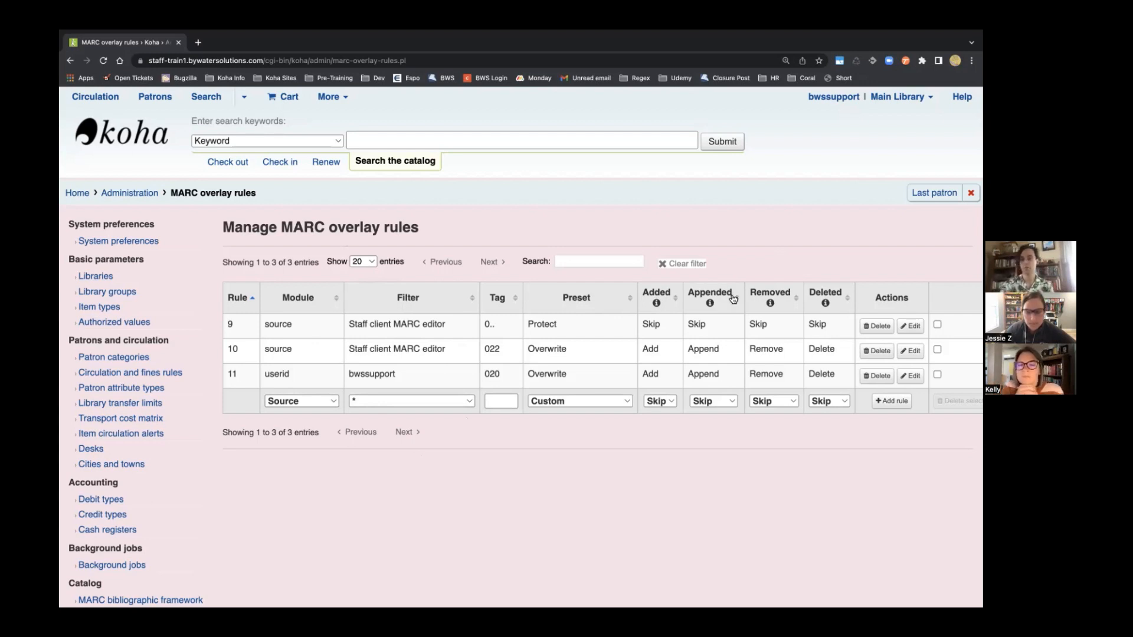
Examine the overlay action columns and the choices offered for Added and Appended in the new rule row
scroll(734, 316, down, 1)
scroll(677, 296, up, 1)
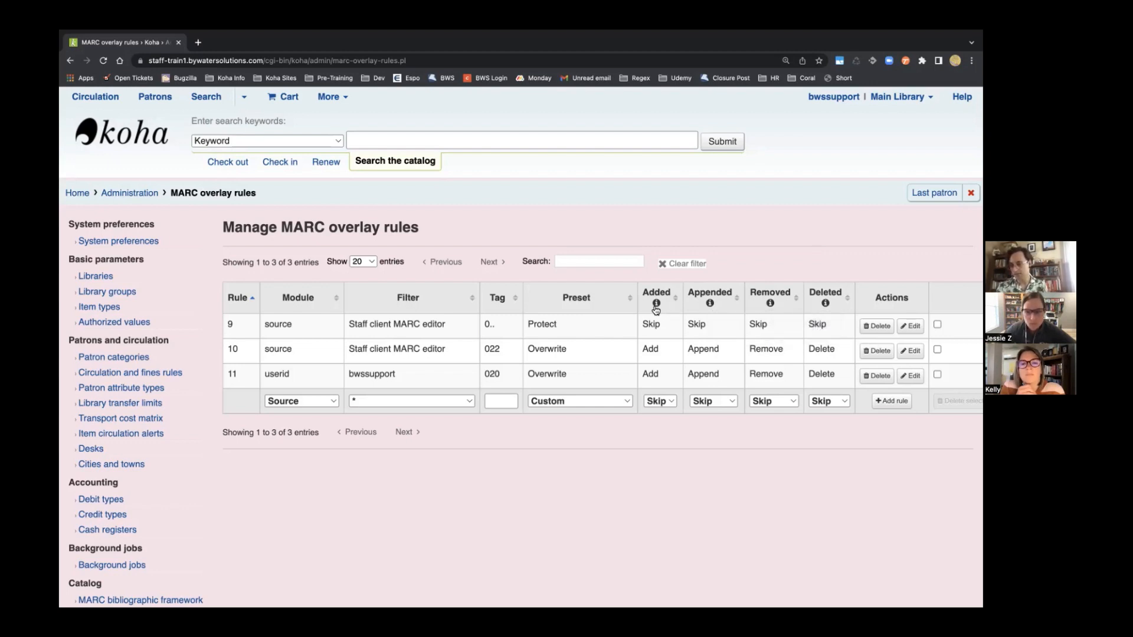
mouse_move(655, 310)
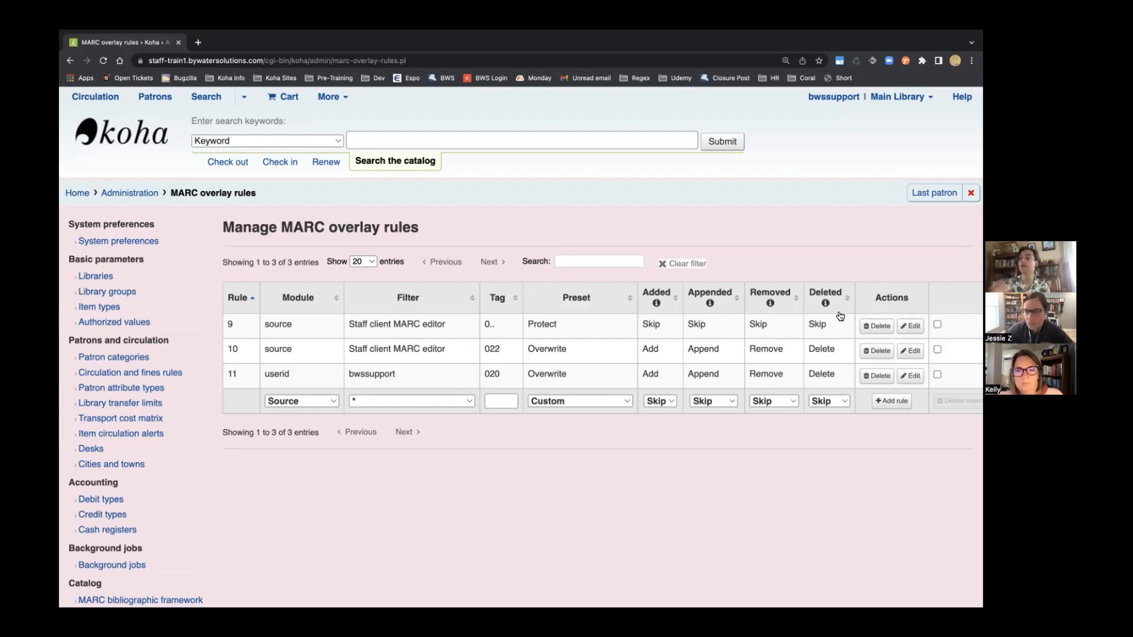
click(663, 404)
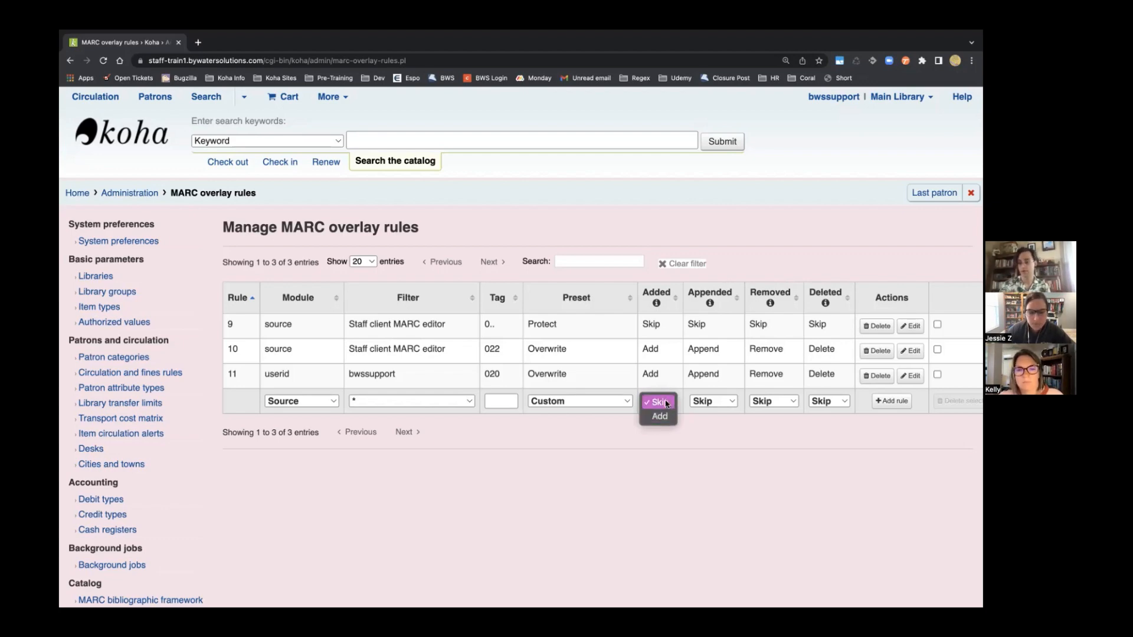
click(656, 402)
click(712, 401)
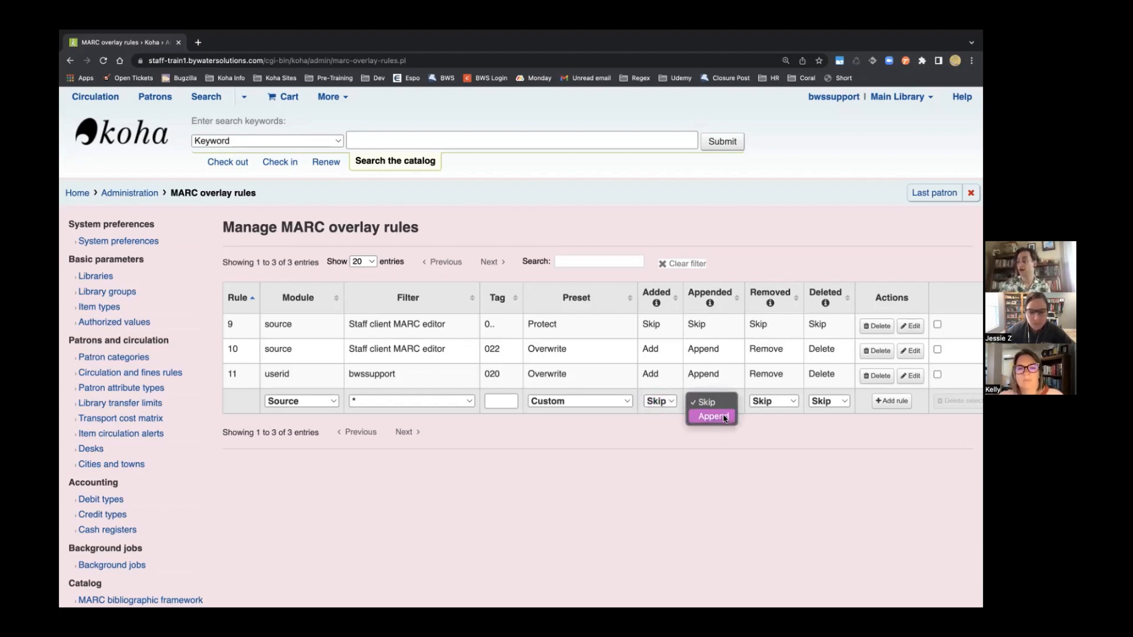
click(788, 440)
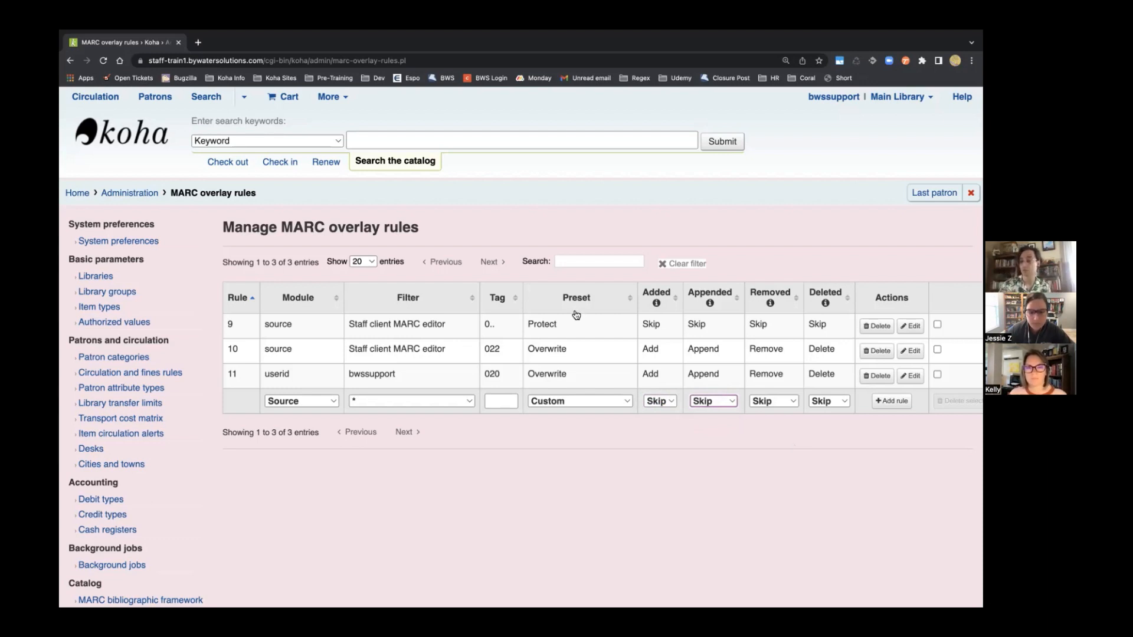
Try the Protect, Overwrite, Add new, and Add and append presets in turn on the new rule
click(581, 402)
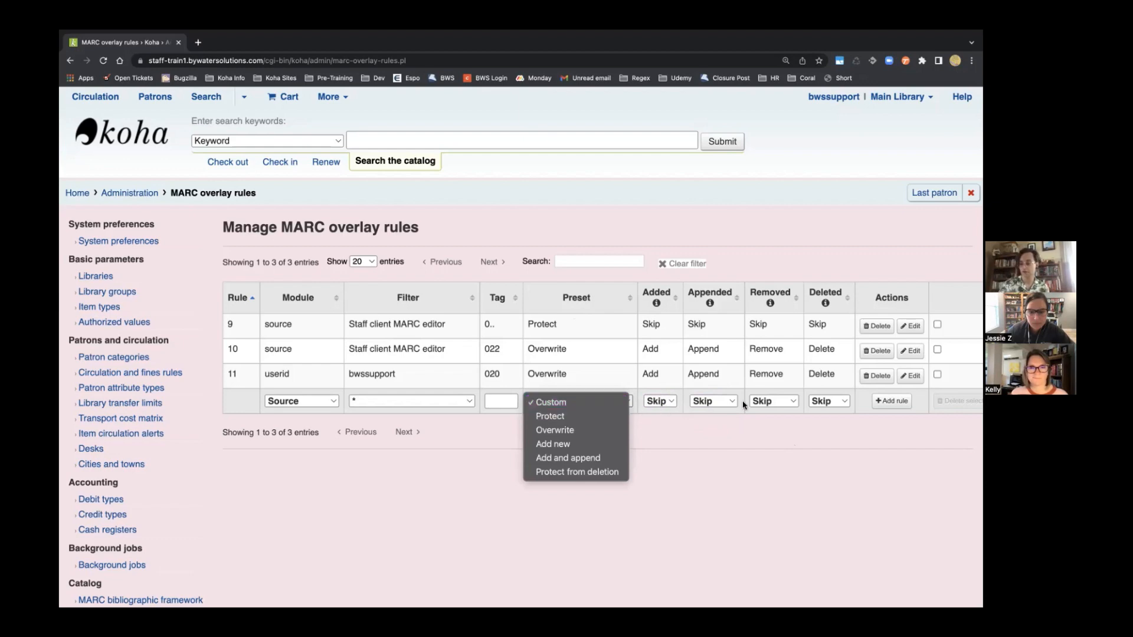
click(554, 415)
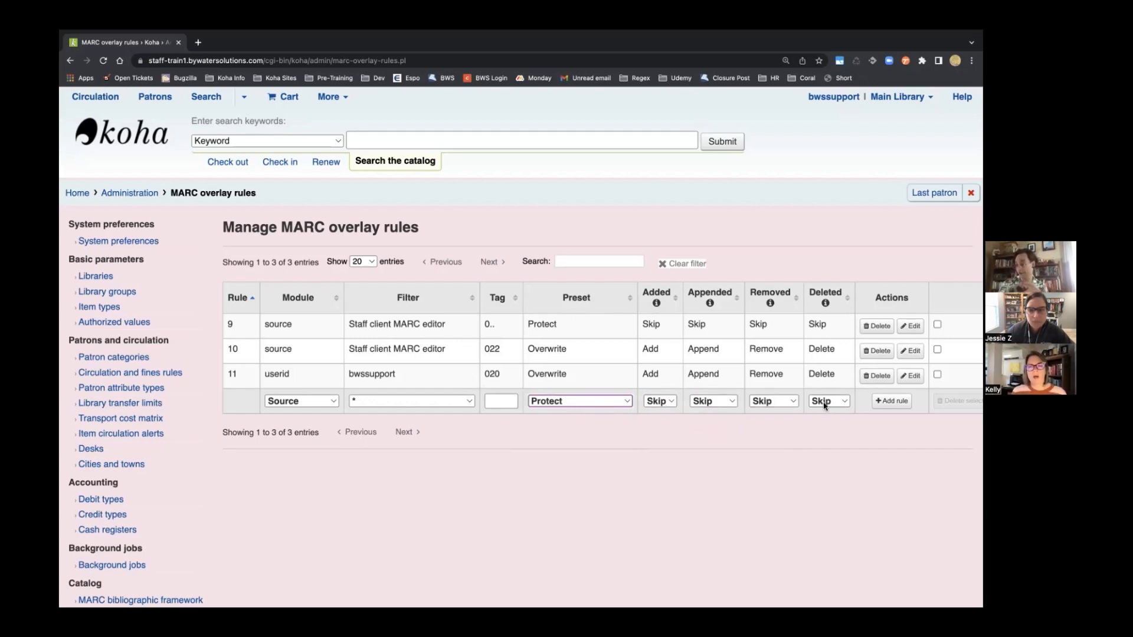
click(550, 403)
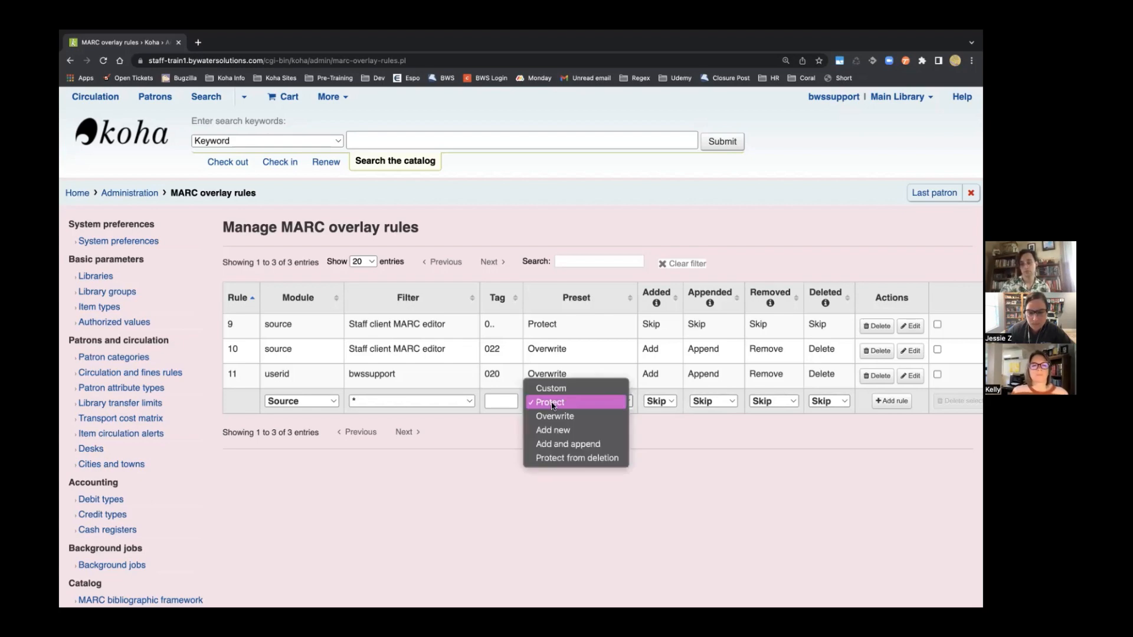
click(568, 416)
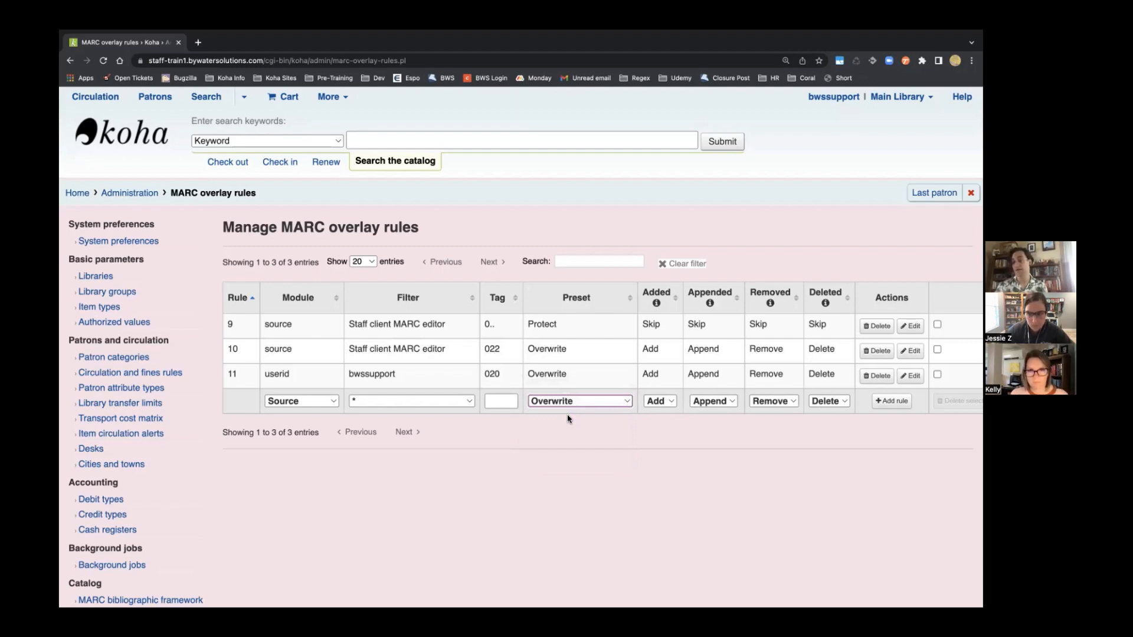
click(570, 402)
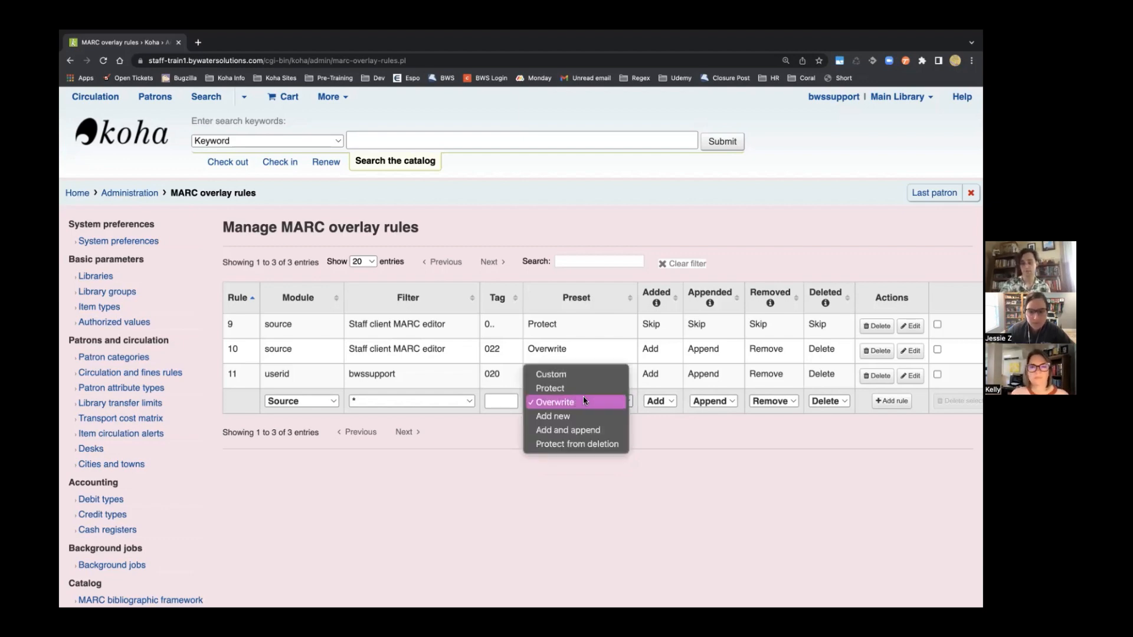
click(599, 416)
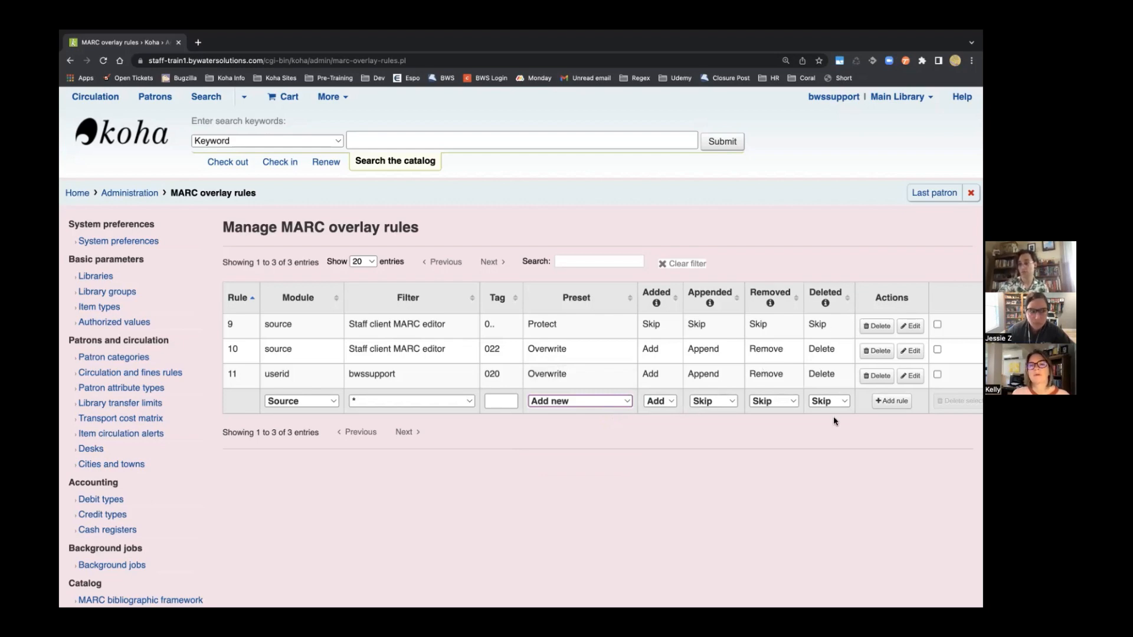
click(611, 401)
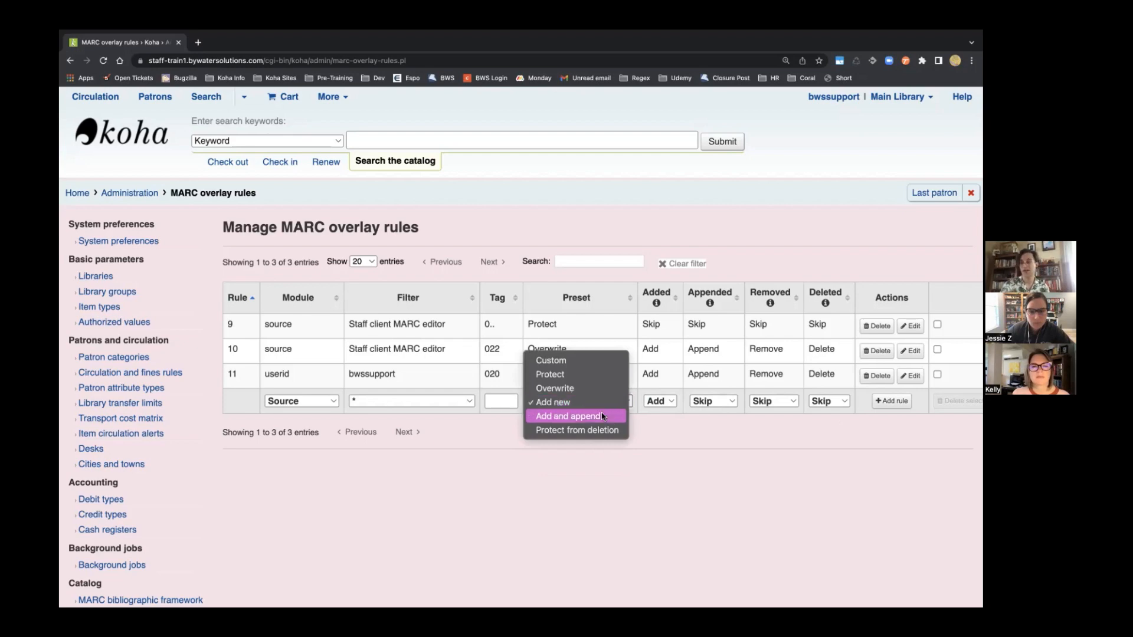
click(603, 417)
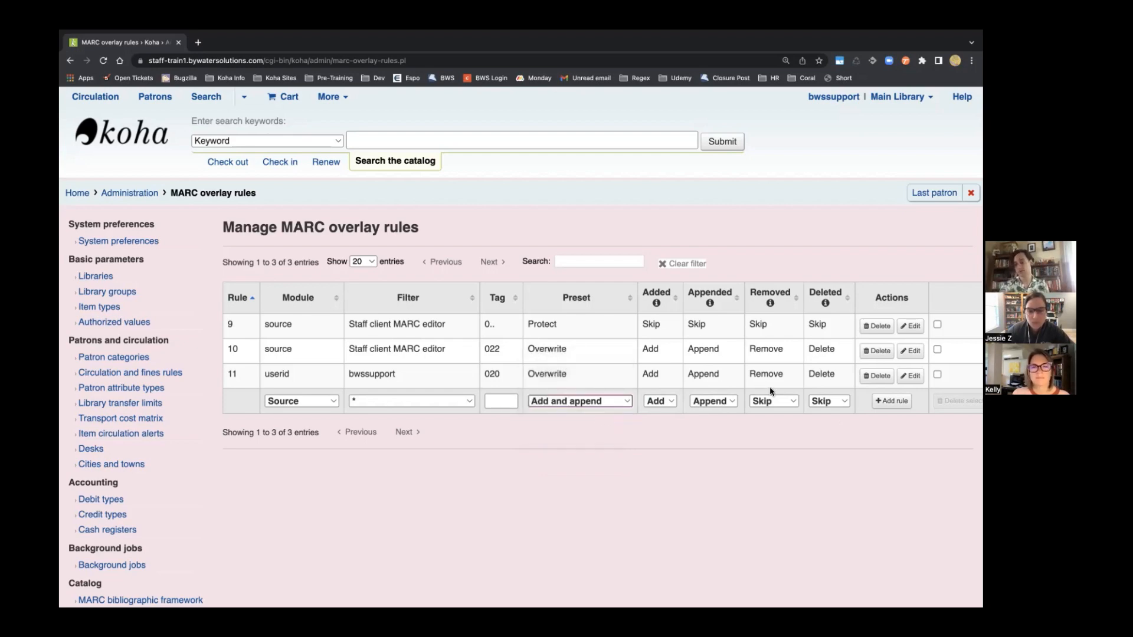
Fill the new rule's actions from the Protect from deletion preset and switch its preset to Custom
click(558, 401)
click(568, 417)
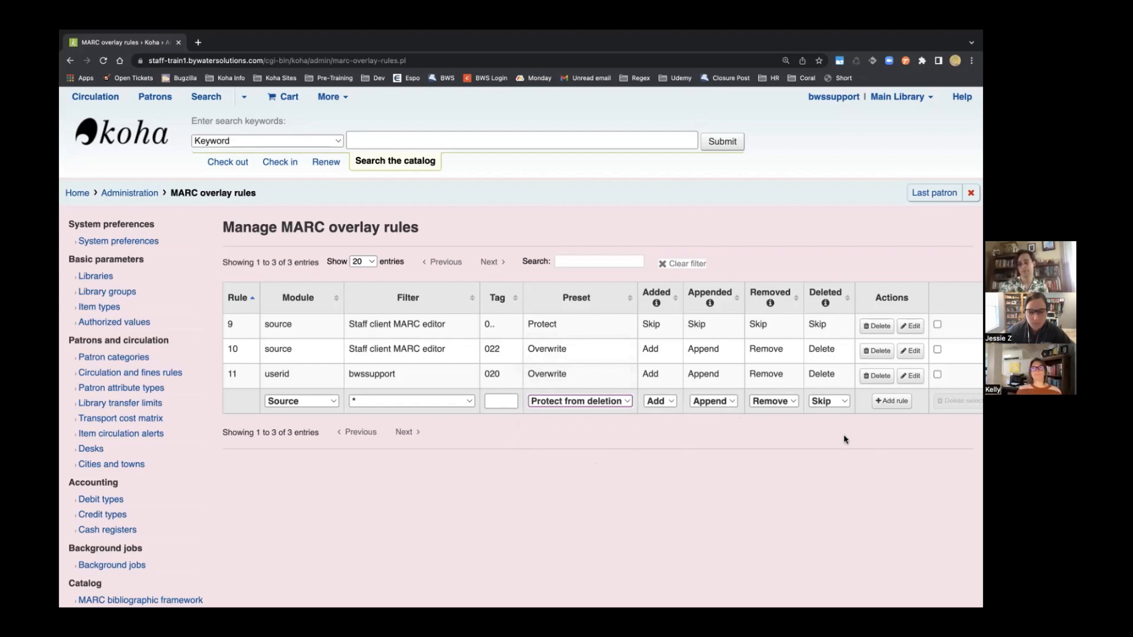
click(600, 402)
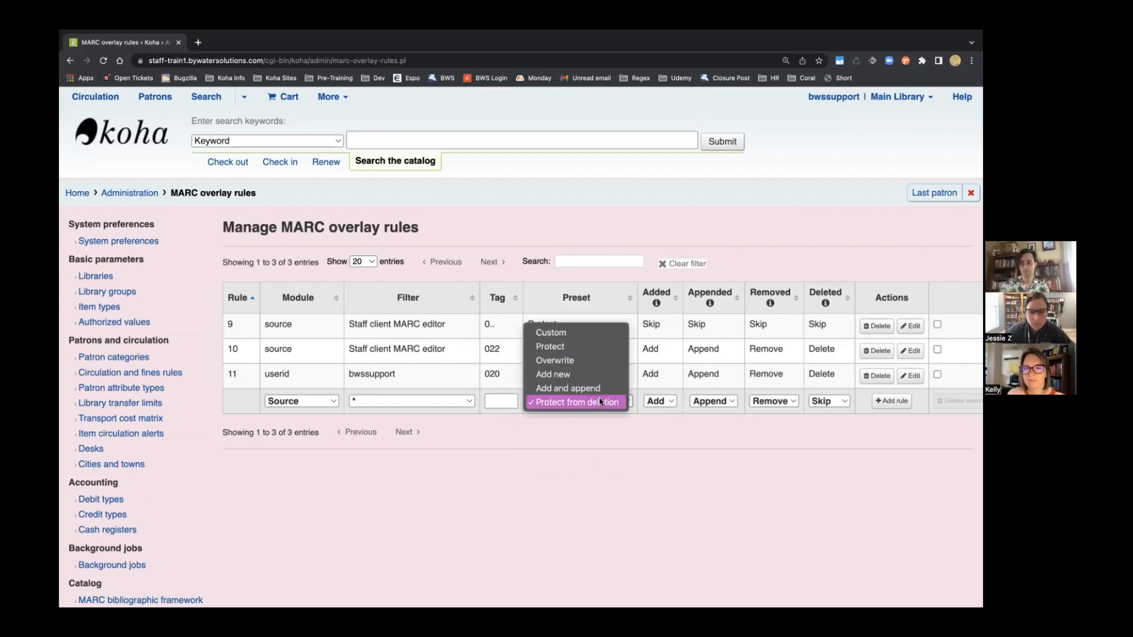
click(572, 328)
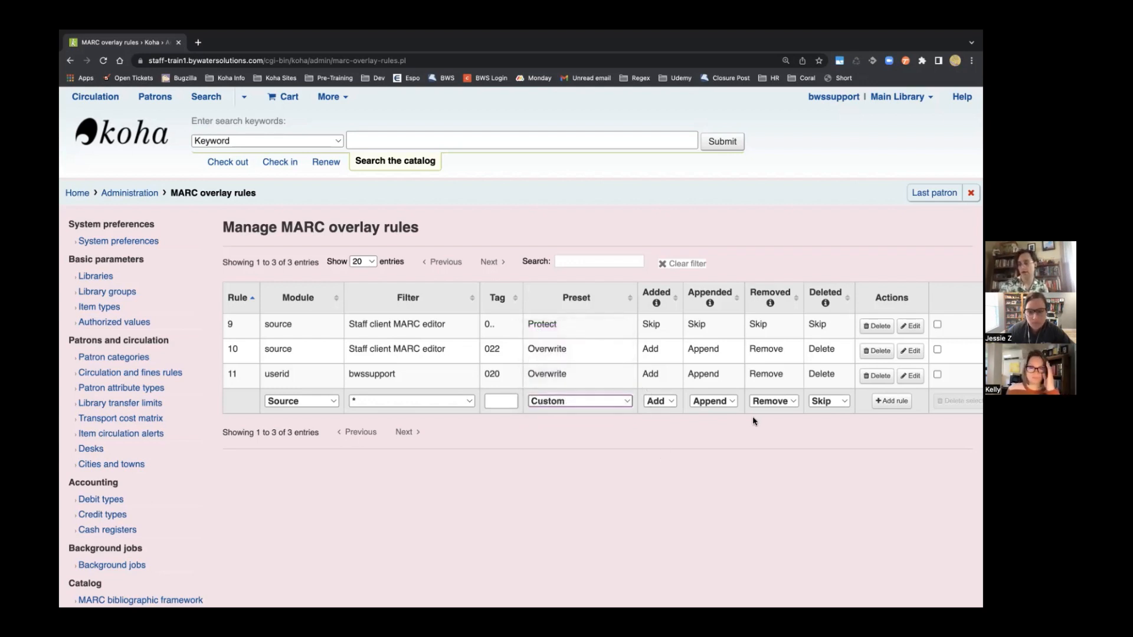
Set the new rule's custom actions to Skip for Appended, Skip for Removed and Delete for Deleted
click(716, 402)
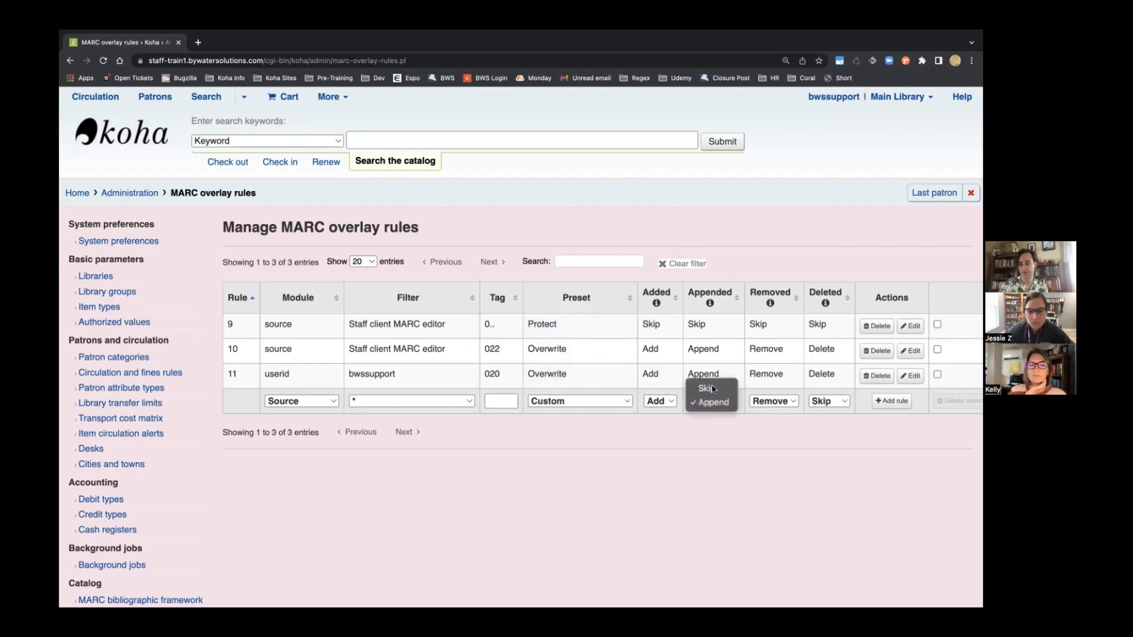
click(713, 389)
click(773, 401)
click(766, 388)
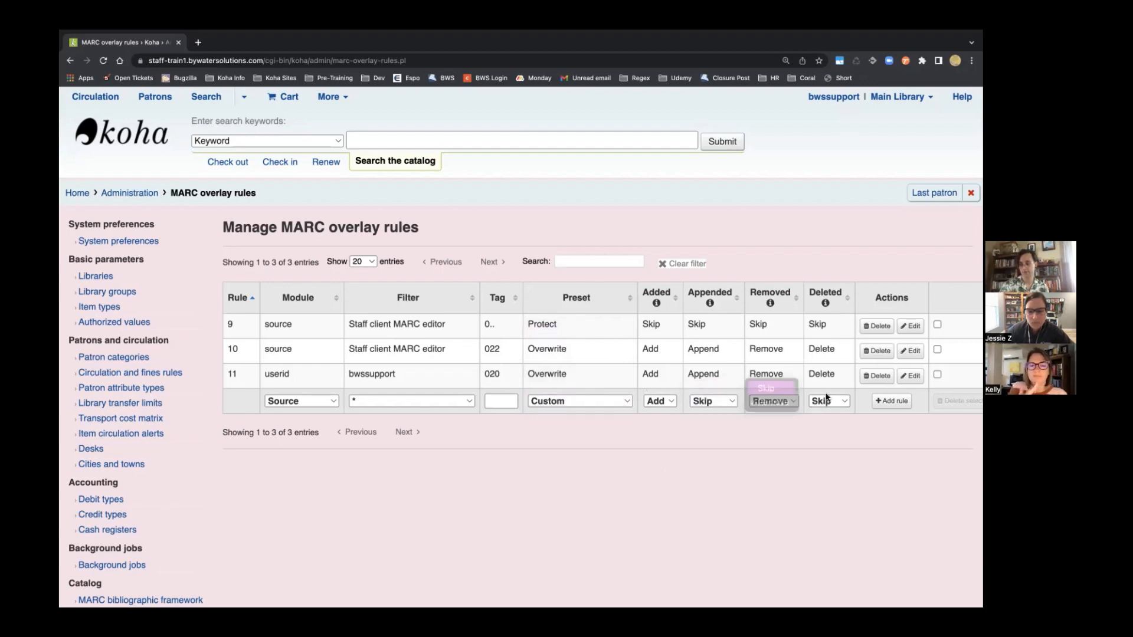
click(826, 401)
click(826, 417)
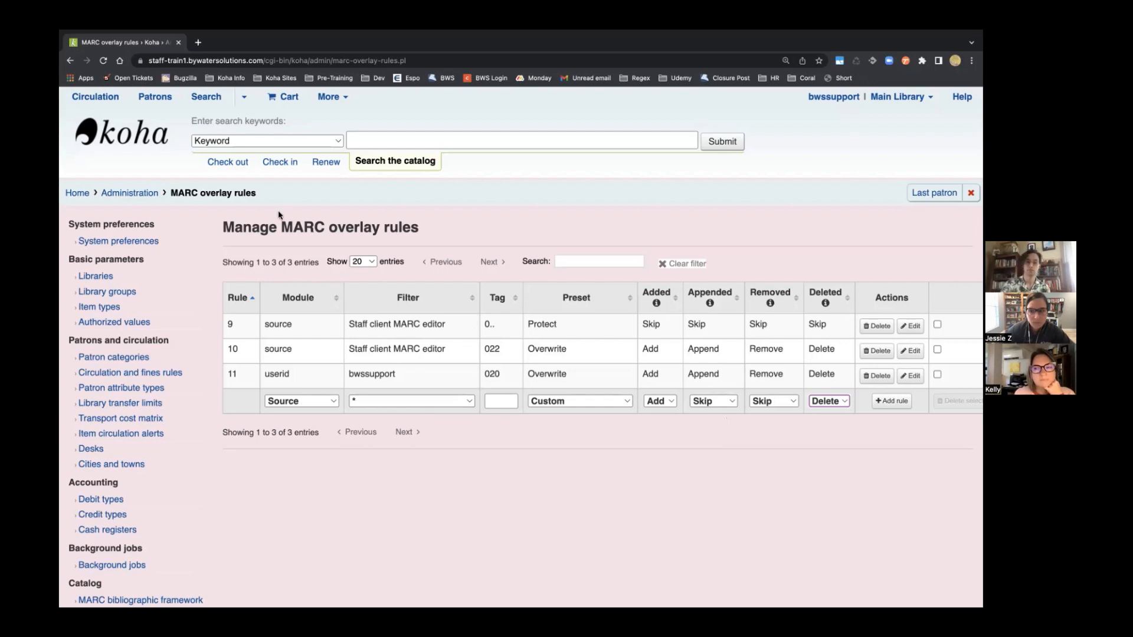
Review the module and filter choices available for the new overlay rule without changing them
click(296, 406)
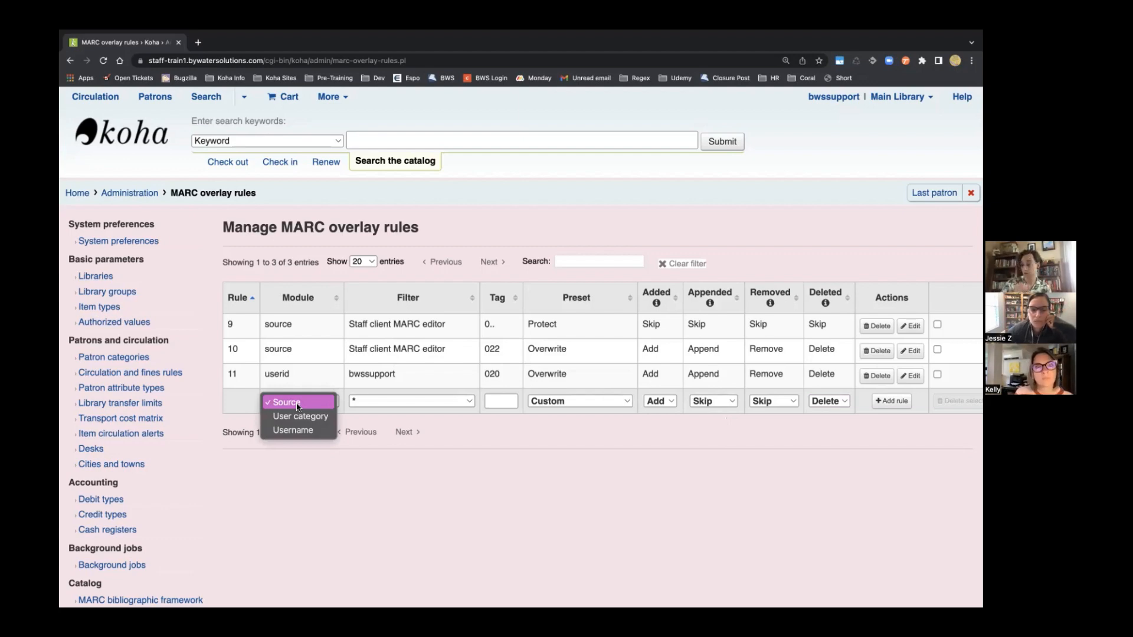
click(396, 403)
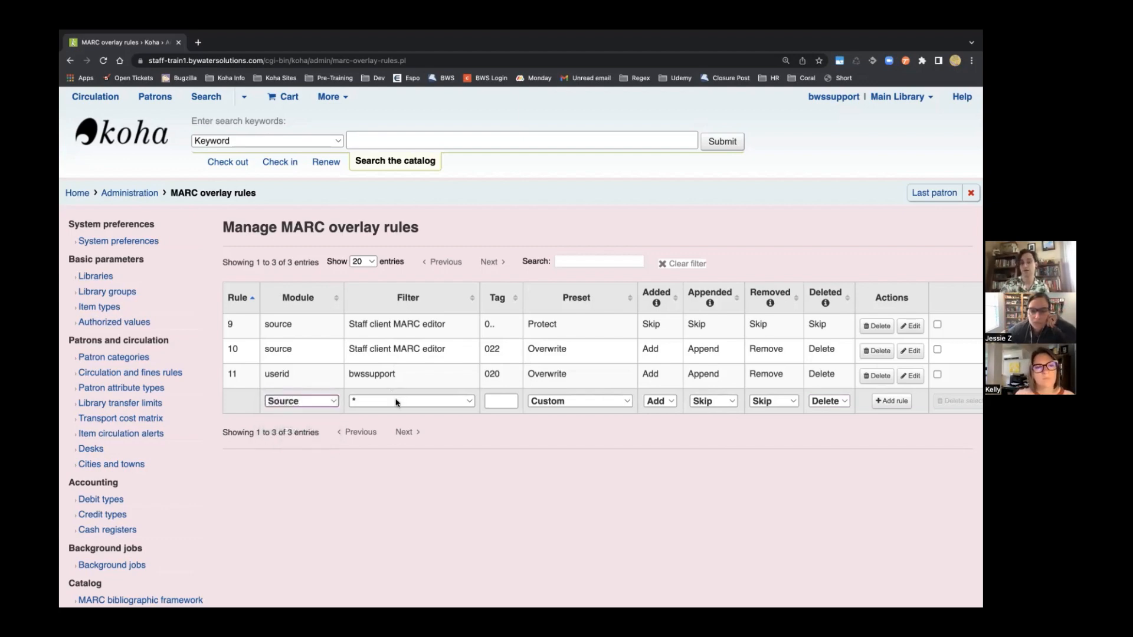
click(396, 403)
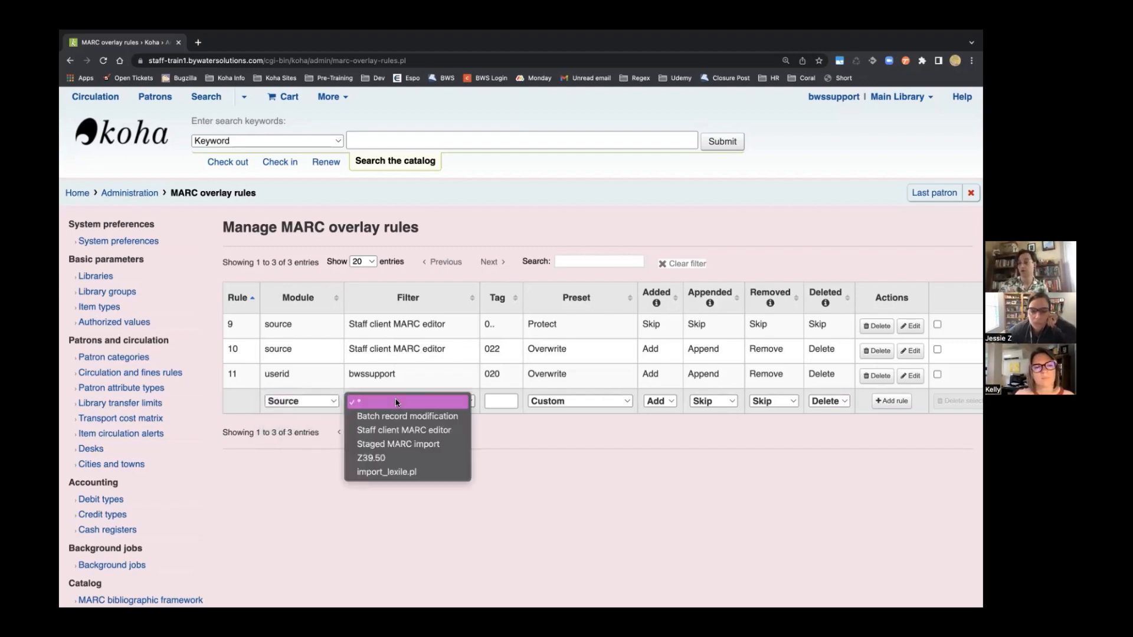
click(230, 537)
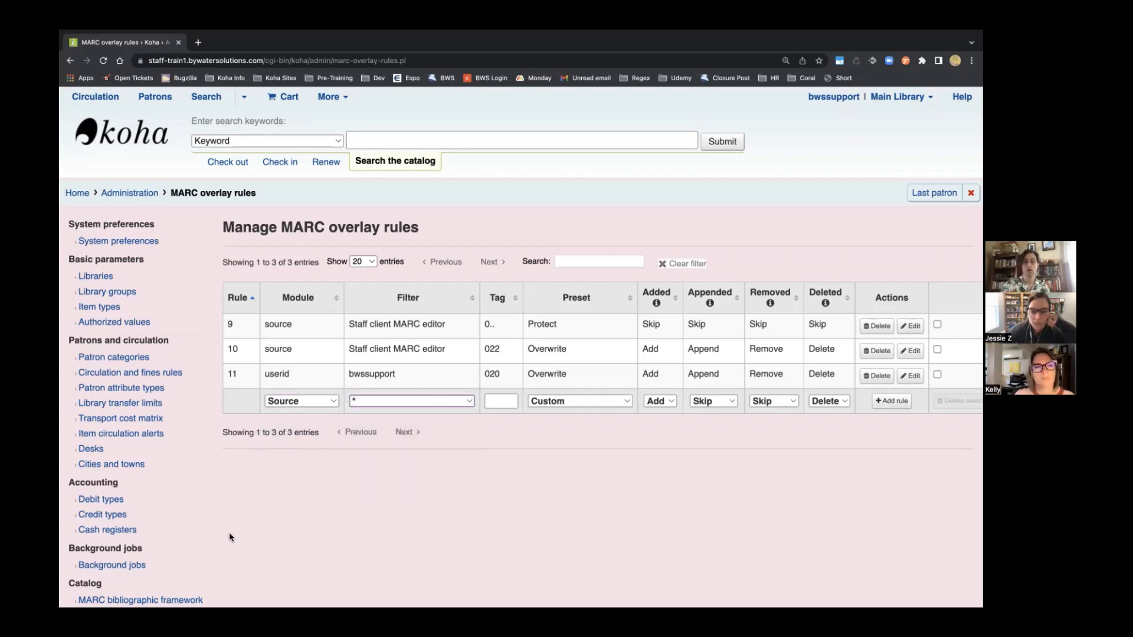
click(324, 402)
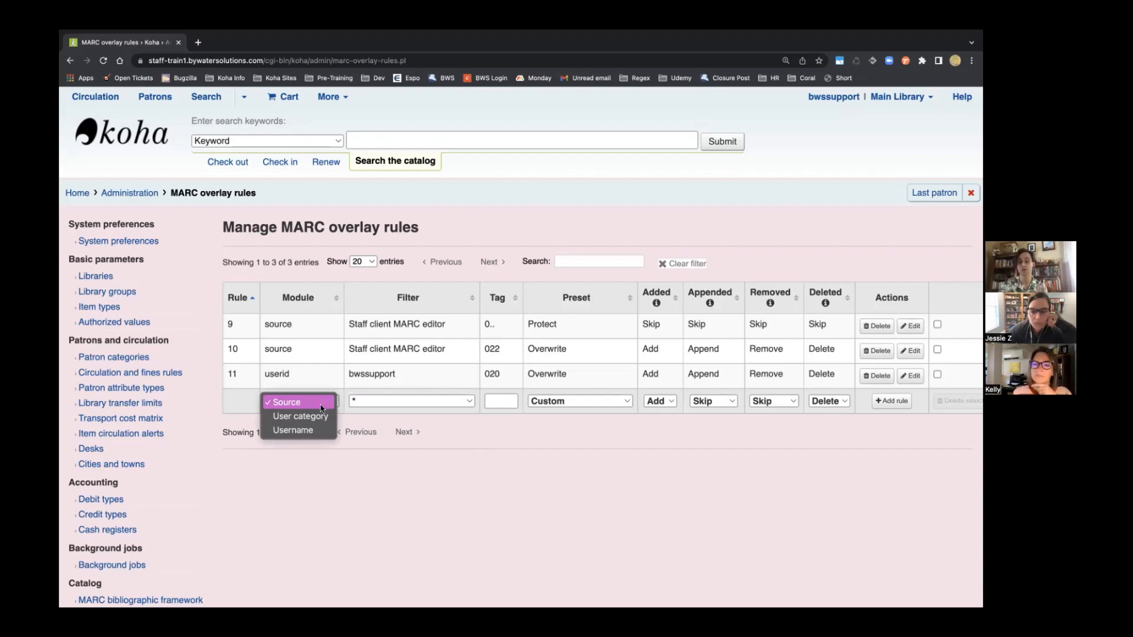
click(413, 462)
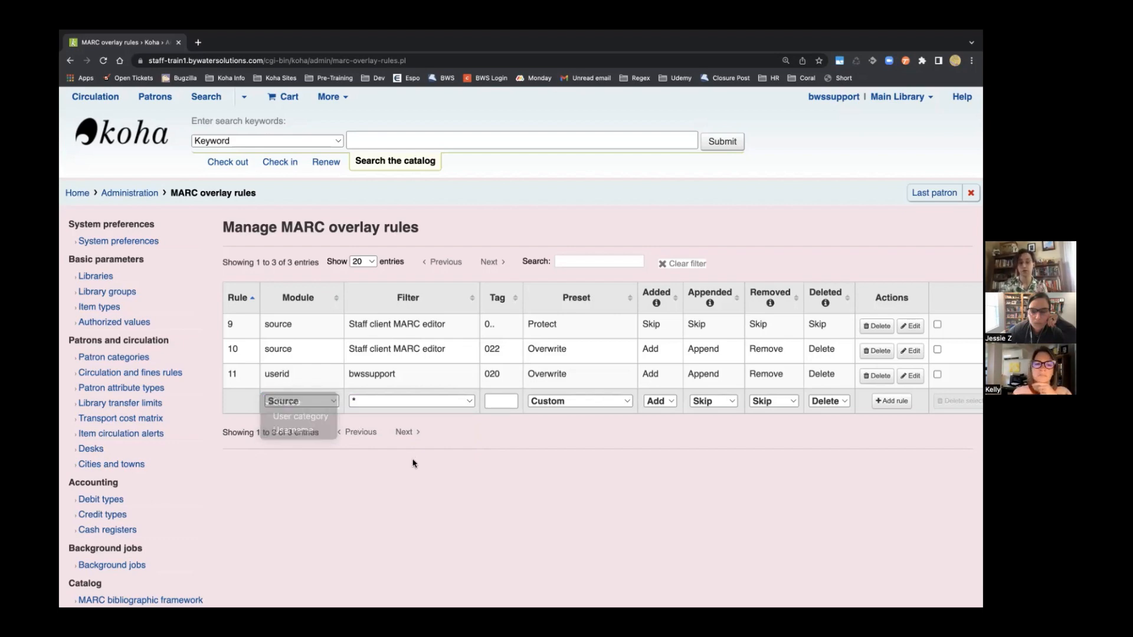
Inspect the module and filter of rule 9 and review the source filters offered for the new rule
double_click(267, 325)
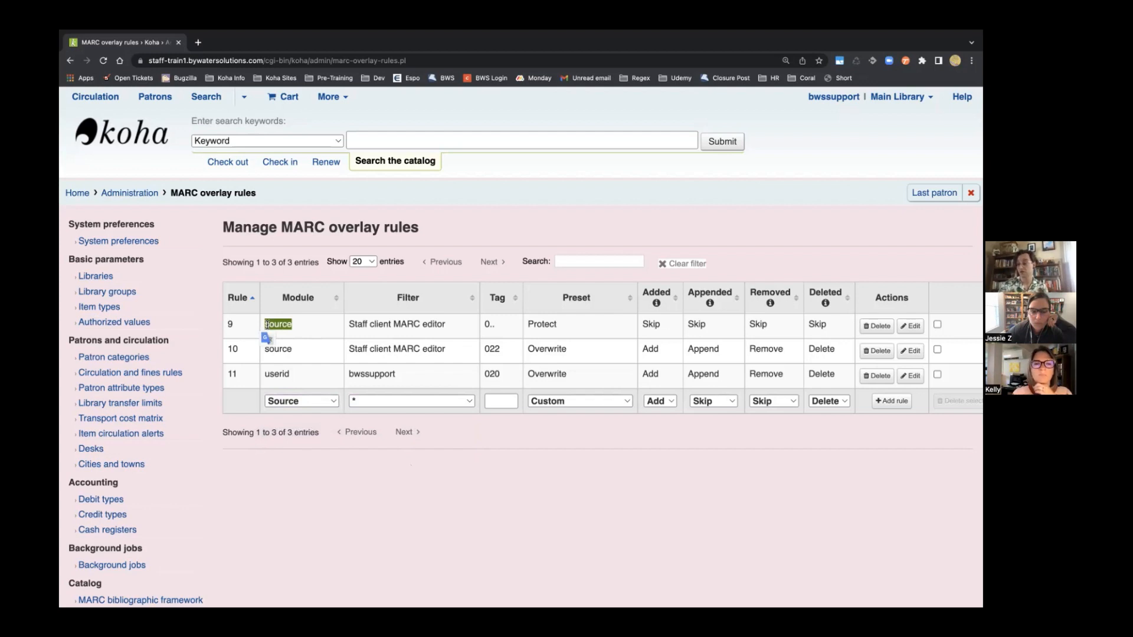
triple_click(417, 324)
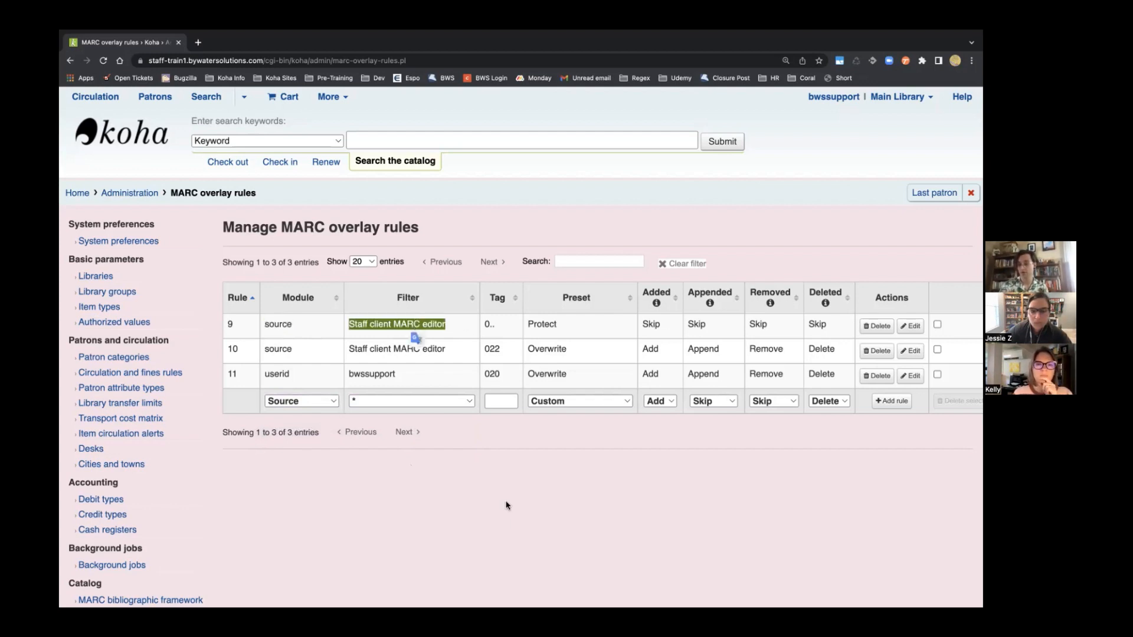
click(525, 456)
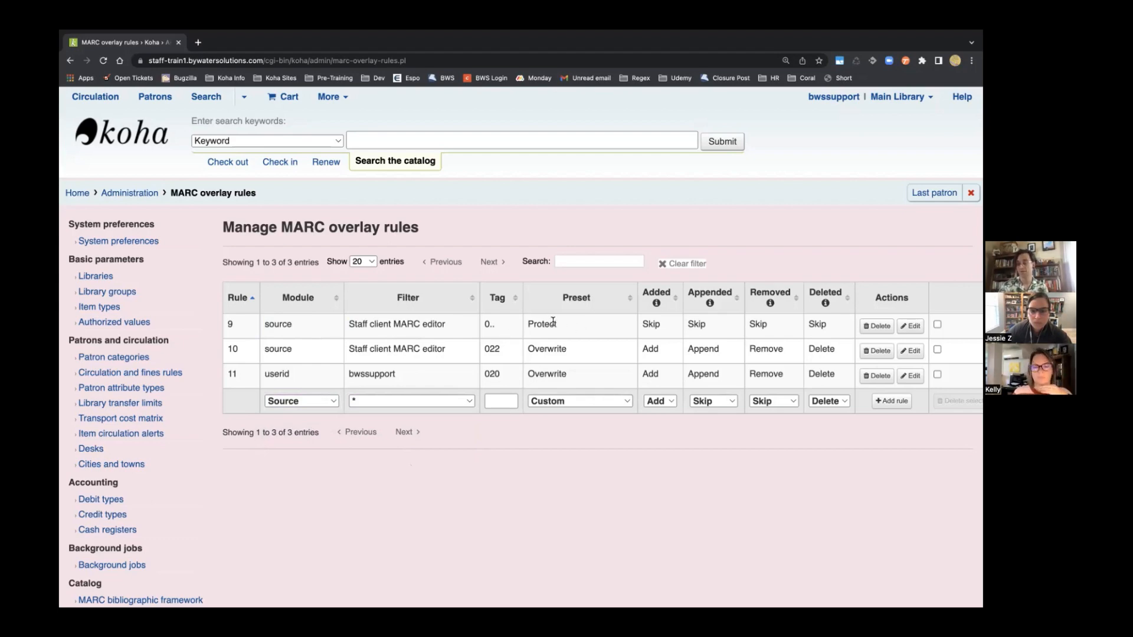
click(374, 401)
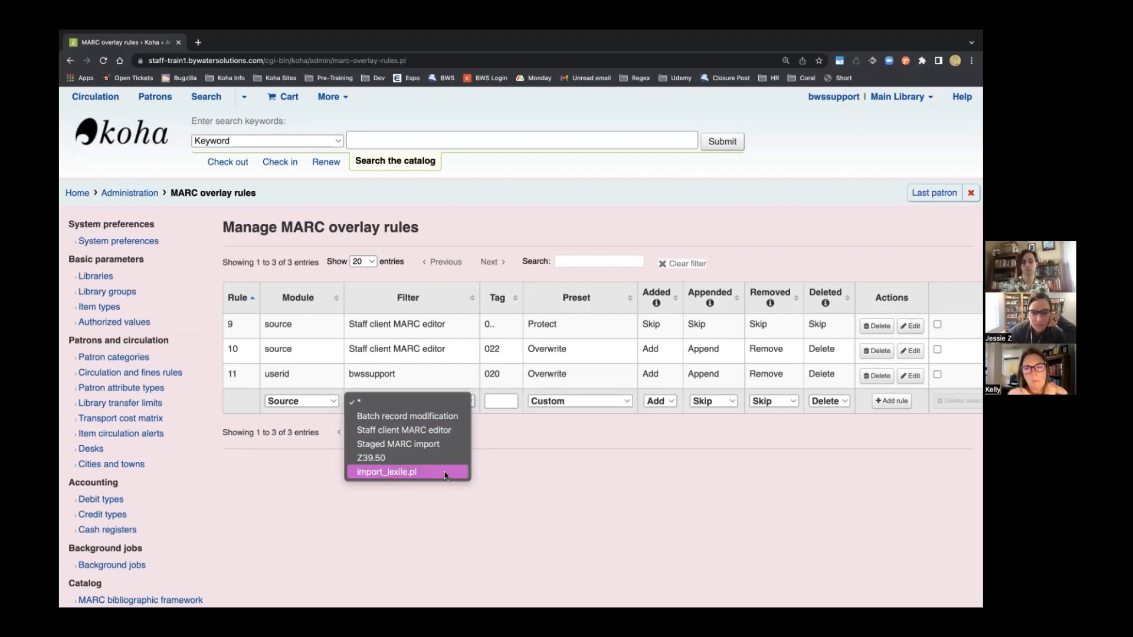
click(384, 518)
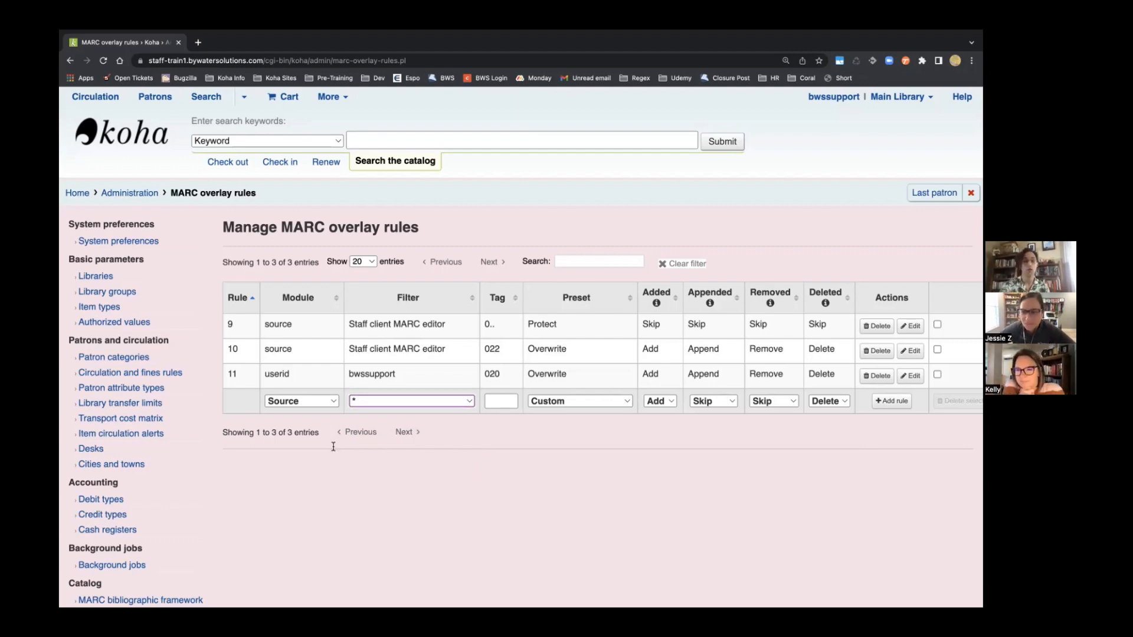
Set the new rule's module to User category and review the patron category filters offered, keeping the filter at *
click(316, 404)
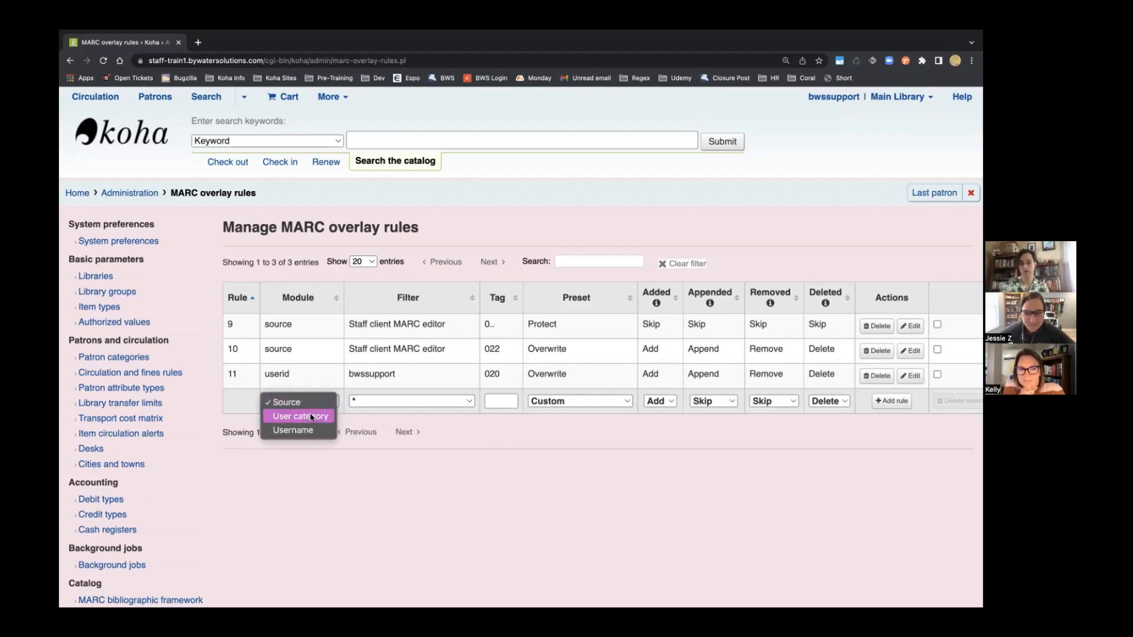
click(313, 417)
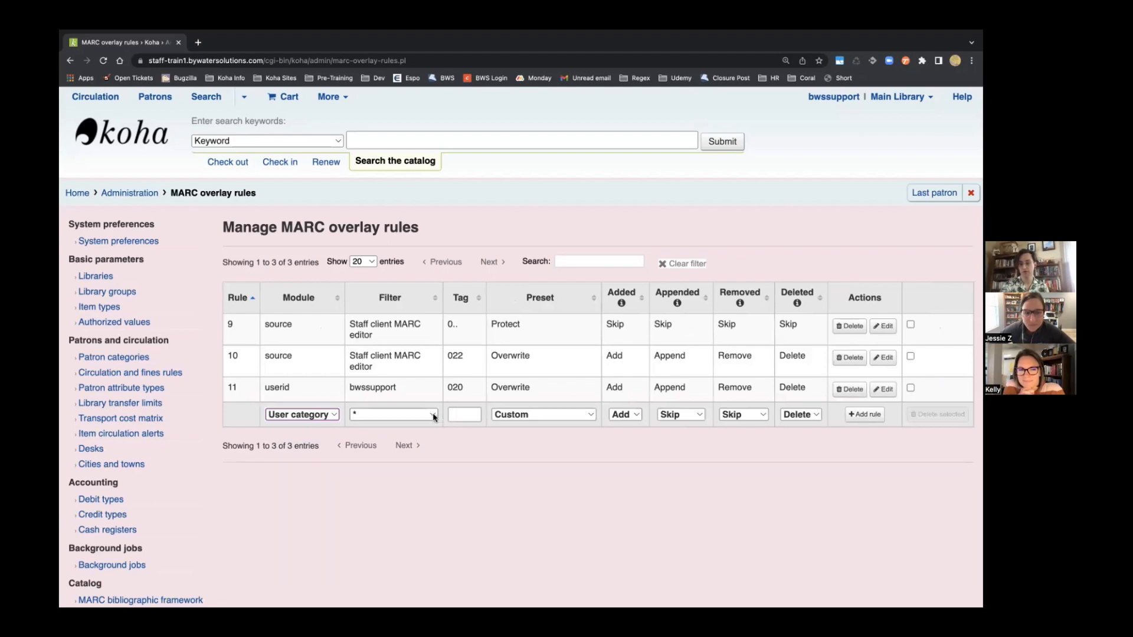
click(433, 417)
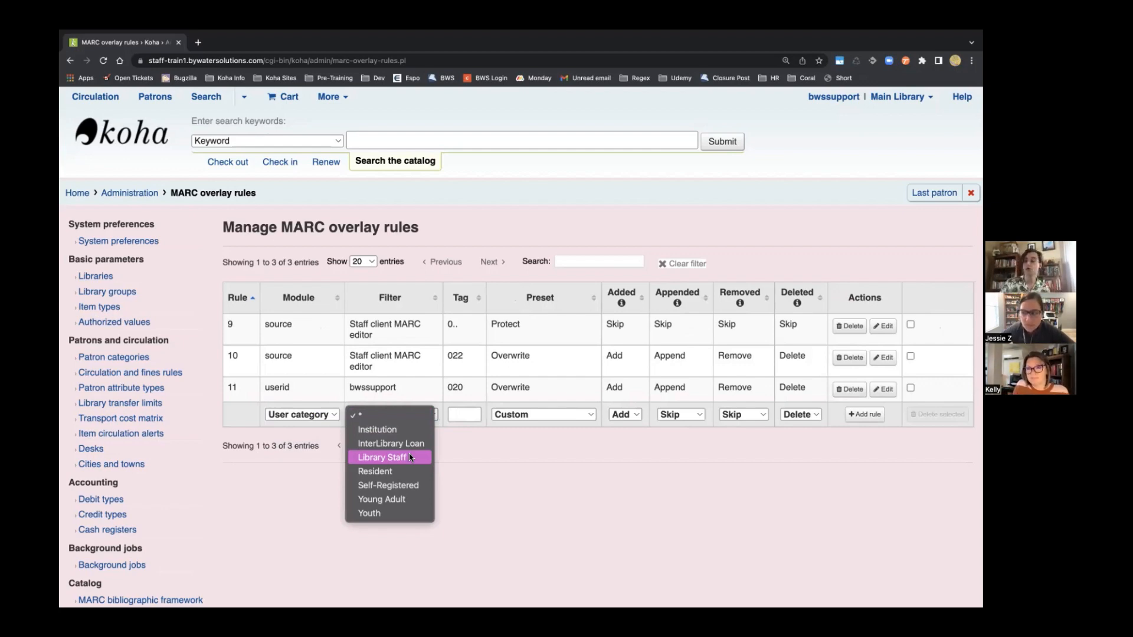
click(481, 472)
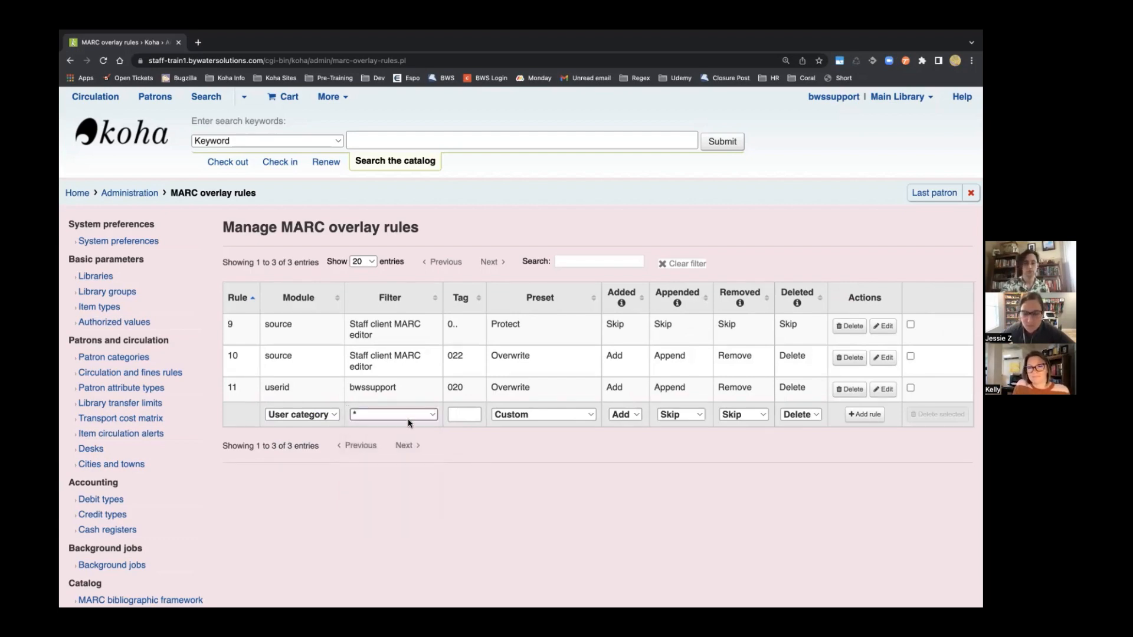
Switch the new rule's module to Username and place the cursor in its free-text filter
click(317, 416)
click(316, 431)
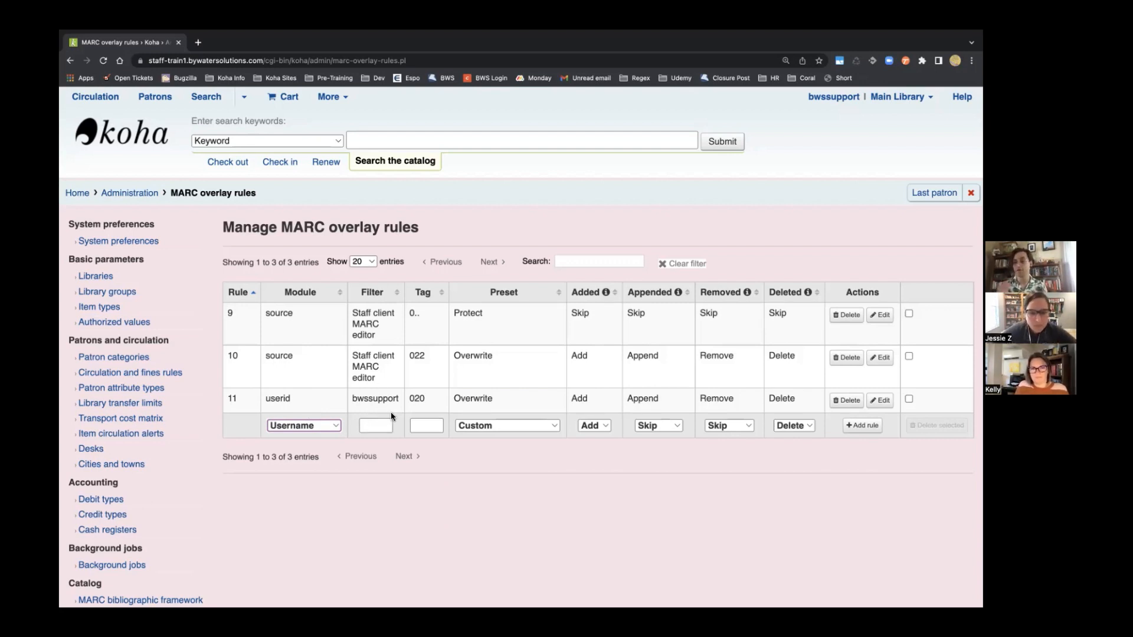
click(286, 426)
click(285, 426)
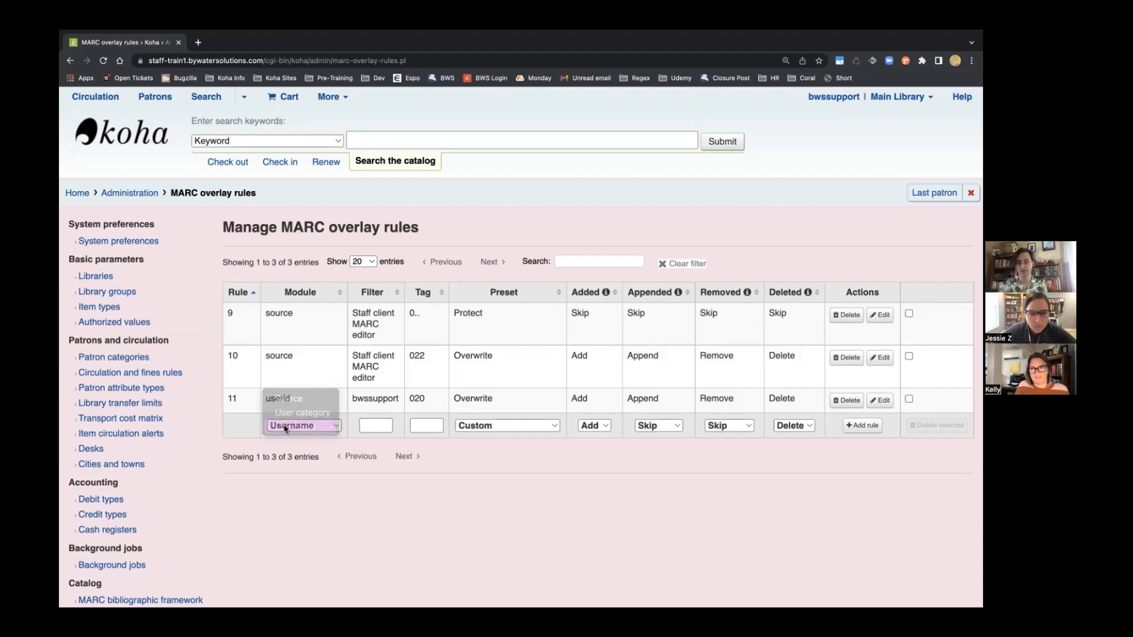
click(374, 427)
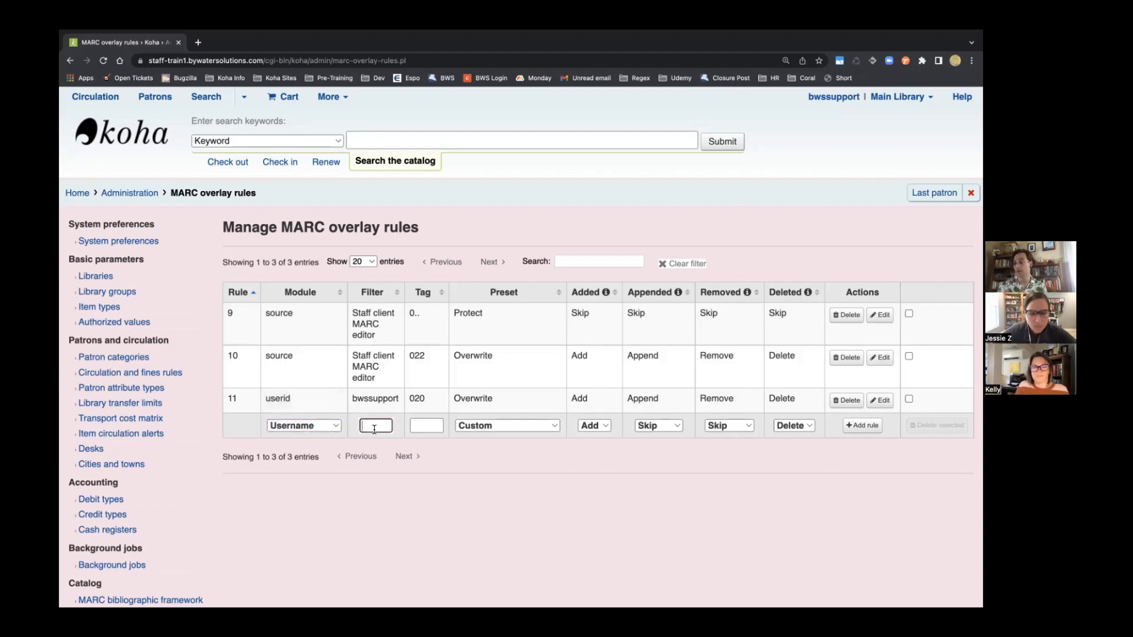
Inspect the module and filter of rule 11 as an example of a username-based rule
double_click(280, 400)
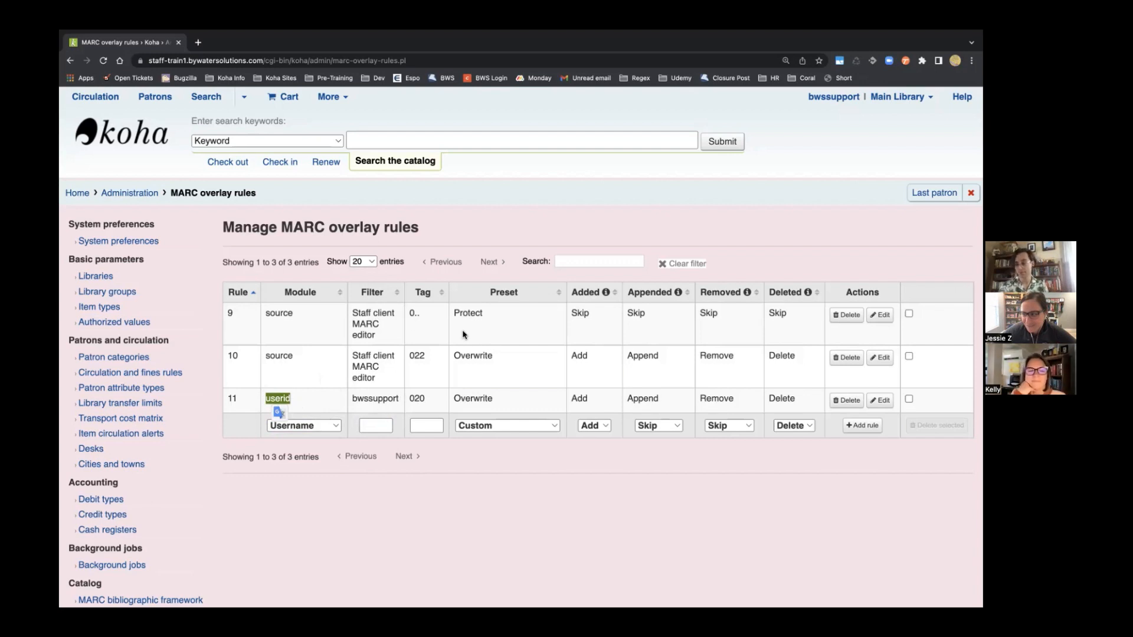
double_click(375, 398)
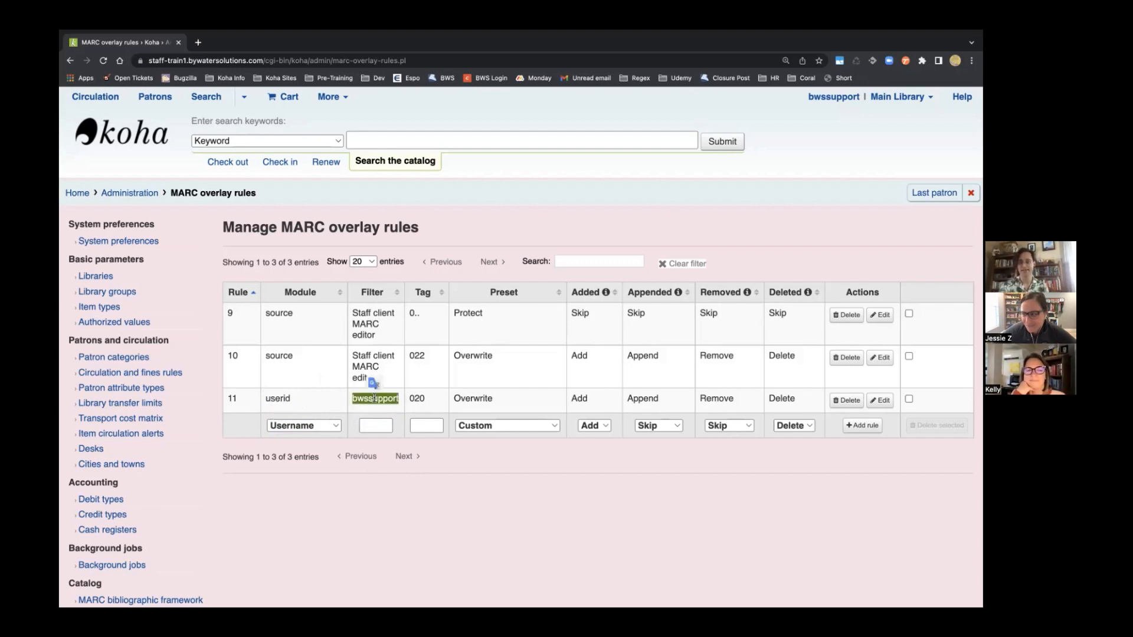
click(445, 491)
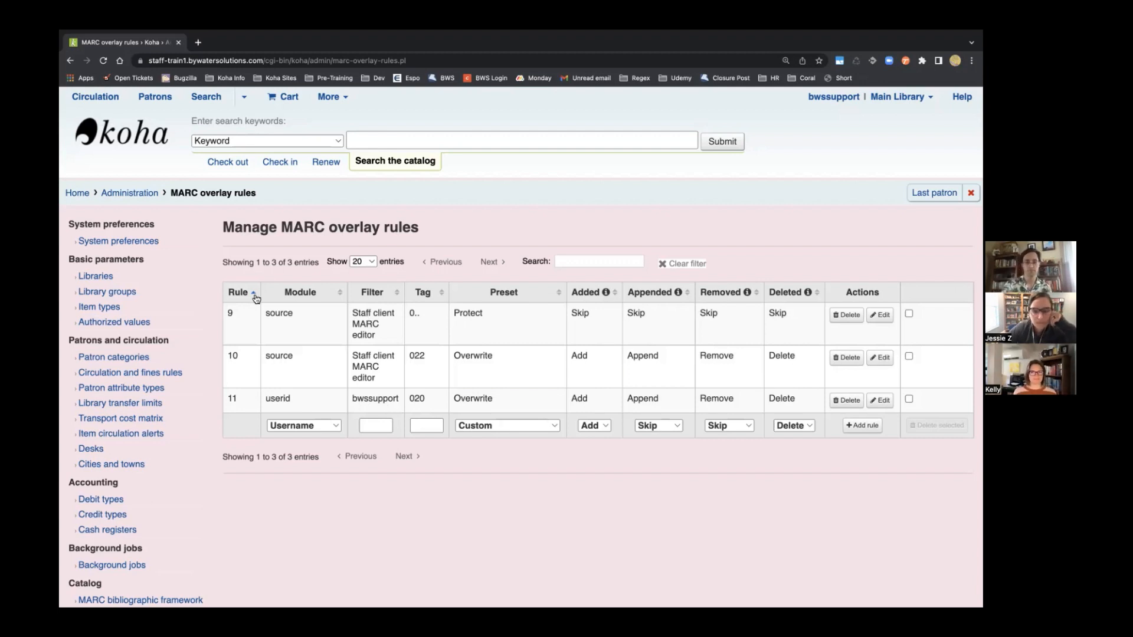
Open the Koha staff home page in a new browser tab and inspect the tags of rules 11 and 10
right_click(107, 142)
click(123, 146)
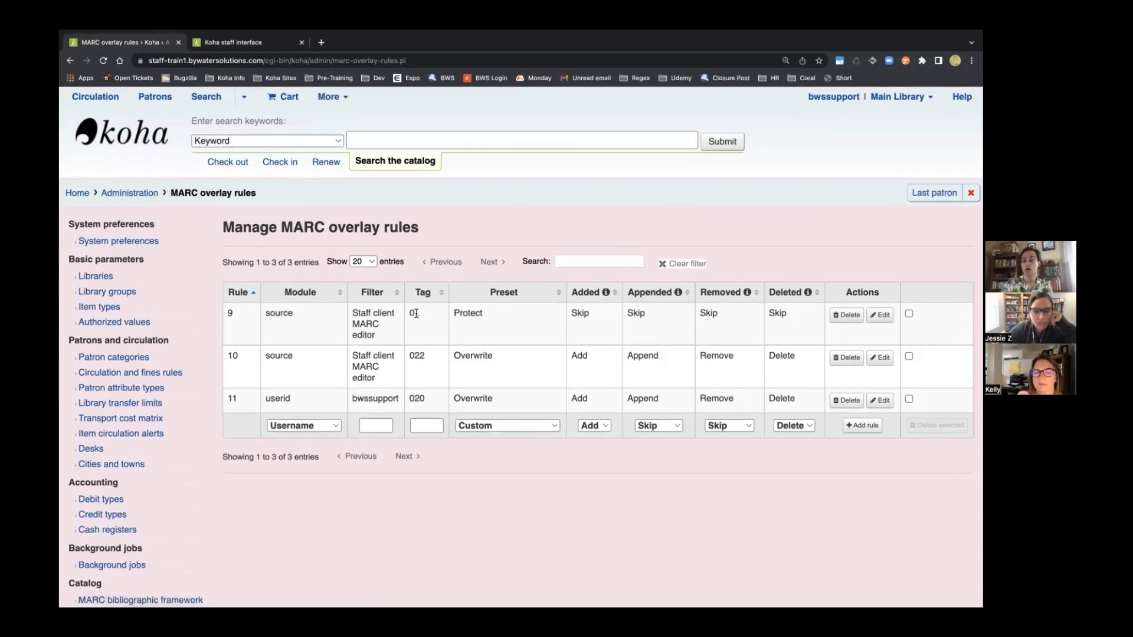
click(426, 424)
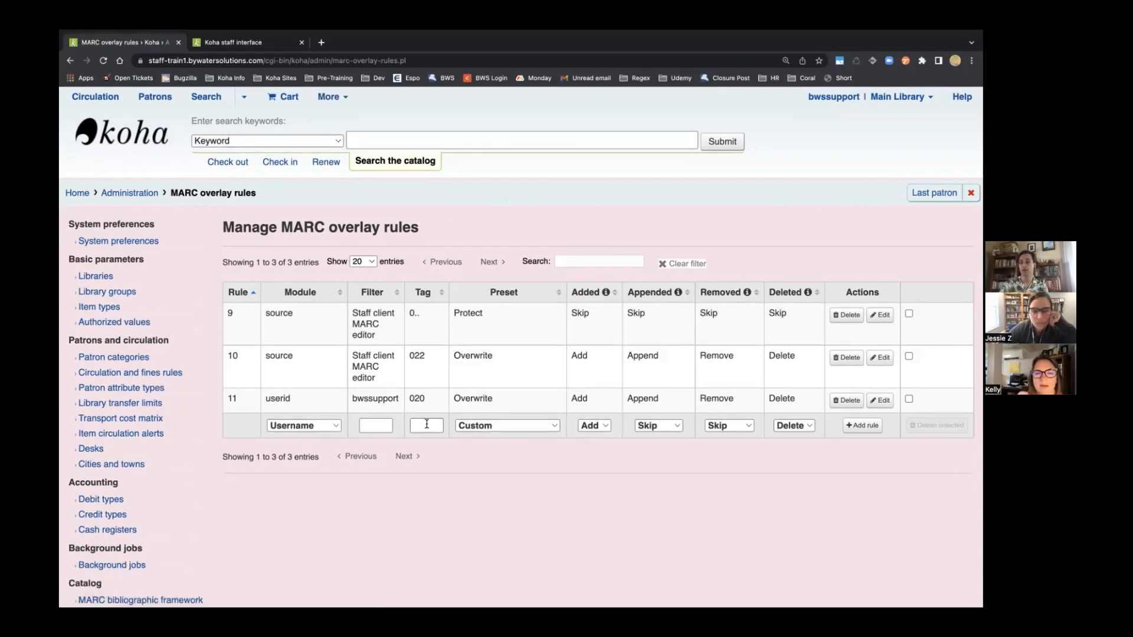
double_click(417, 399)
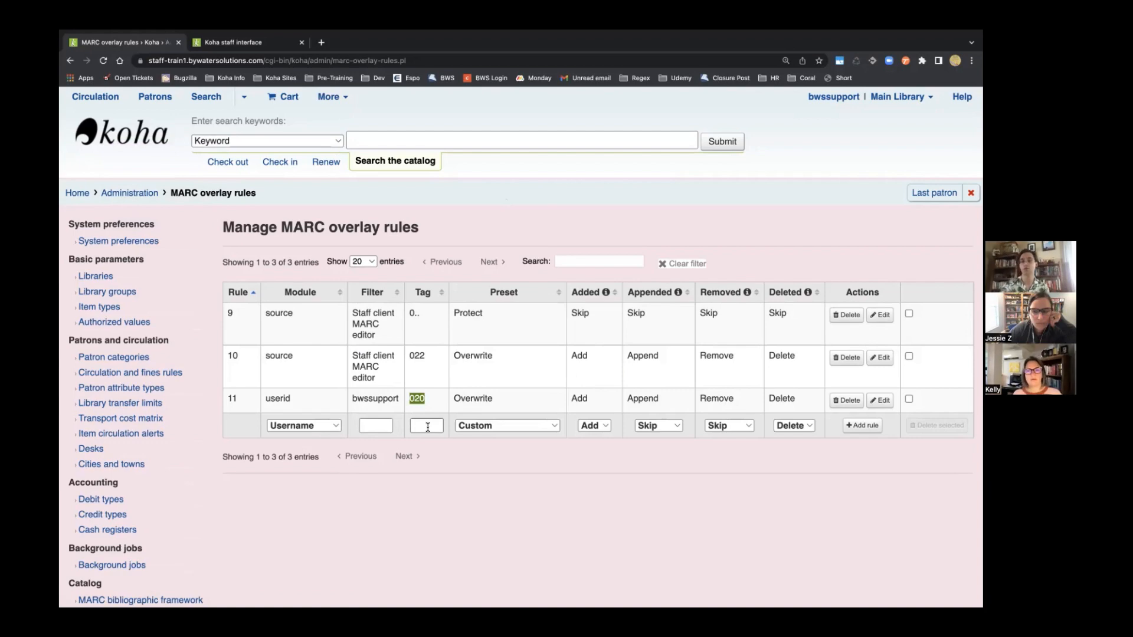
double_click(424, 354)
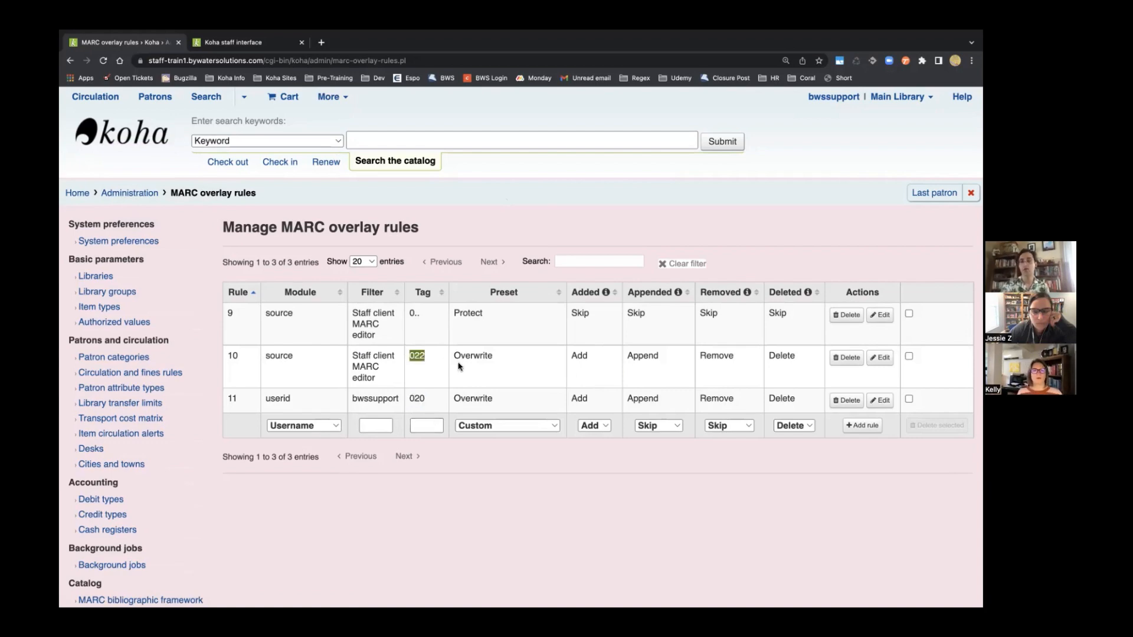
click(443, 349)
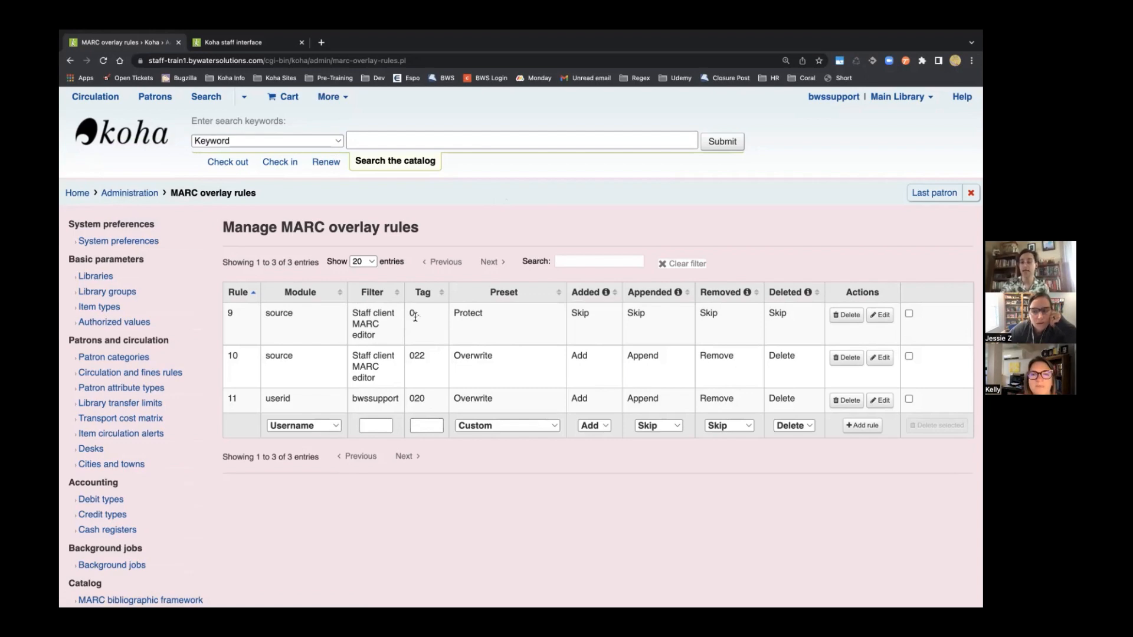
Try the tag patterns 02. and * for the new overlay rule and clear the tag again
click(427, 428)
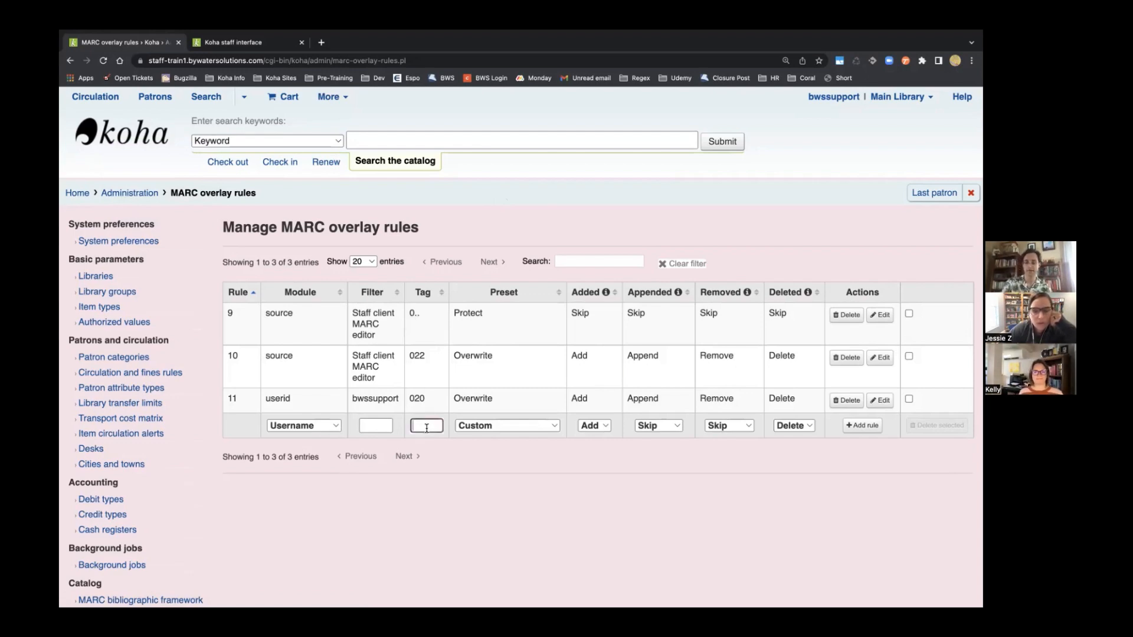
text(02.)
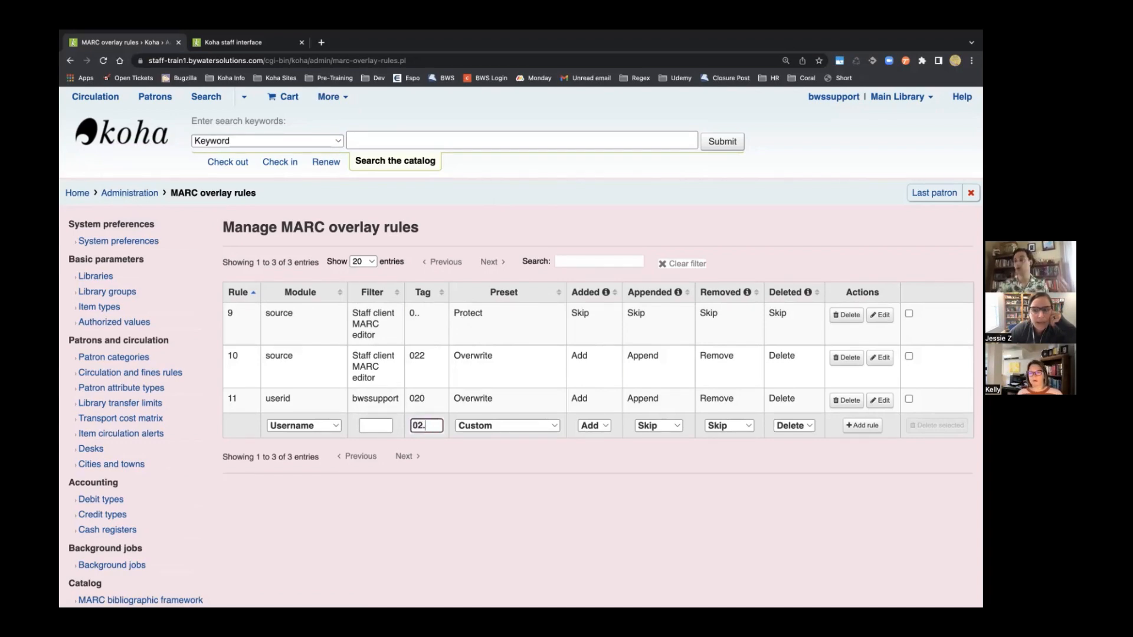
key(BackSpace)
key(BackSpace)
key(BackSpace)
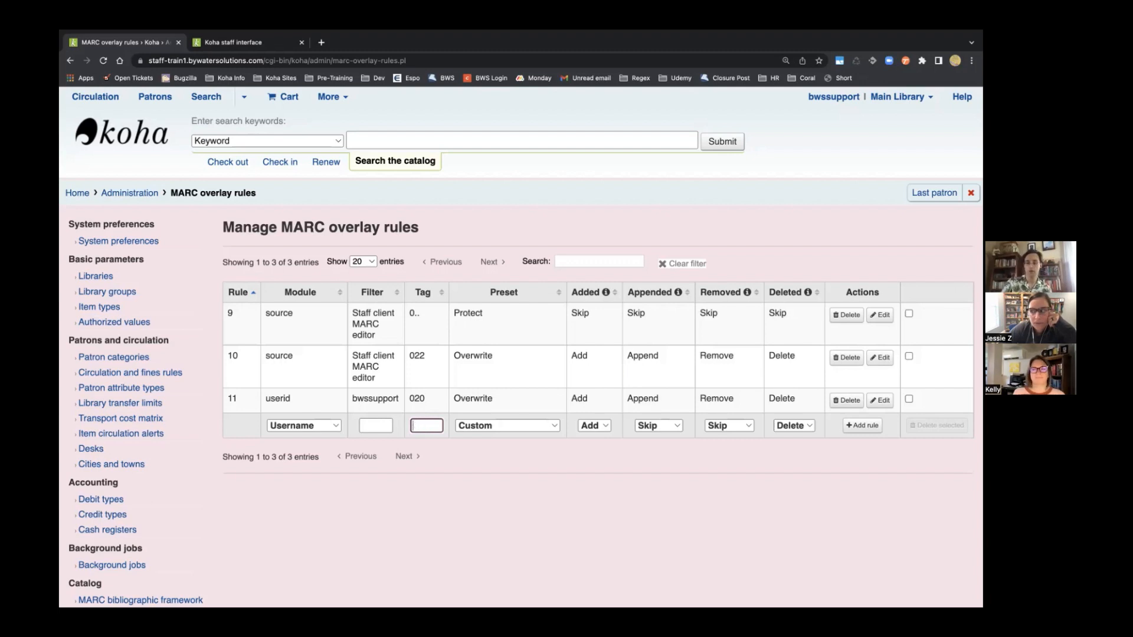
text(*)
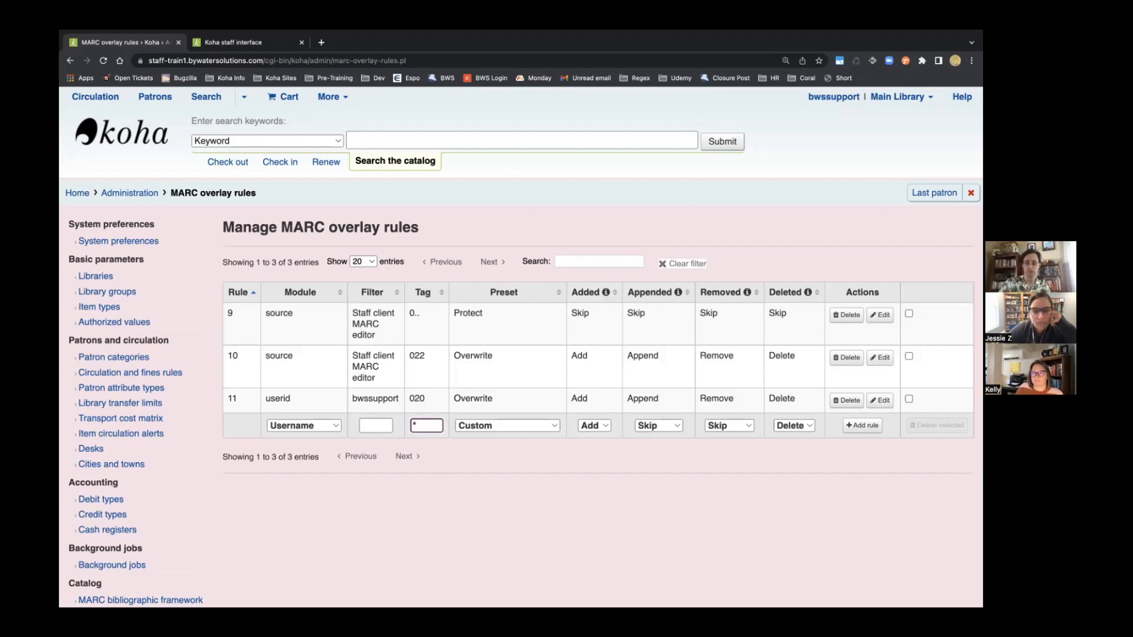
key(BackSpace)
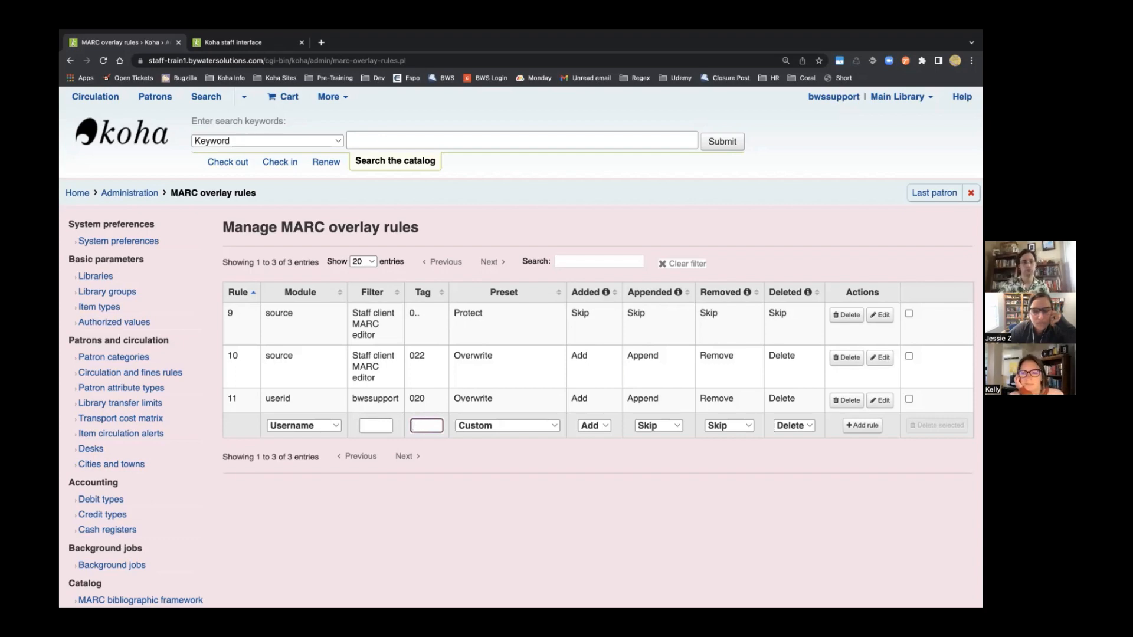
In the Koha home page tab, search the catalog for "record" and open The Psychological record for editing
click(227, 69)
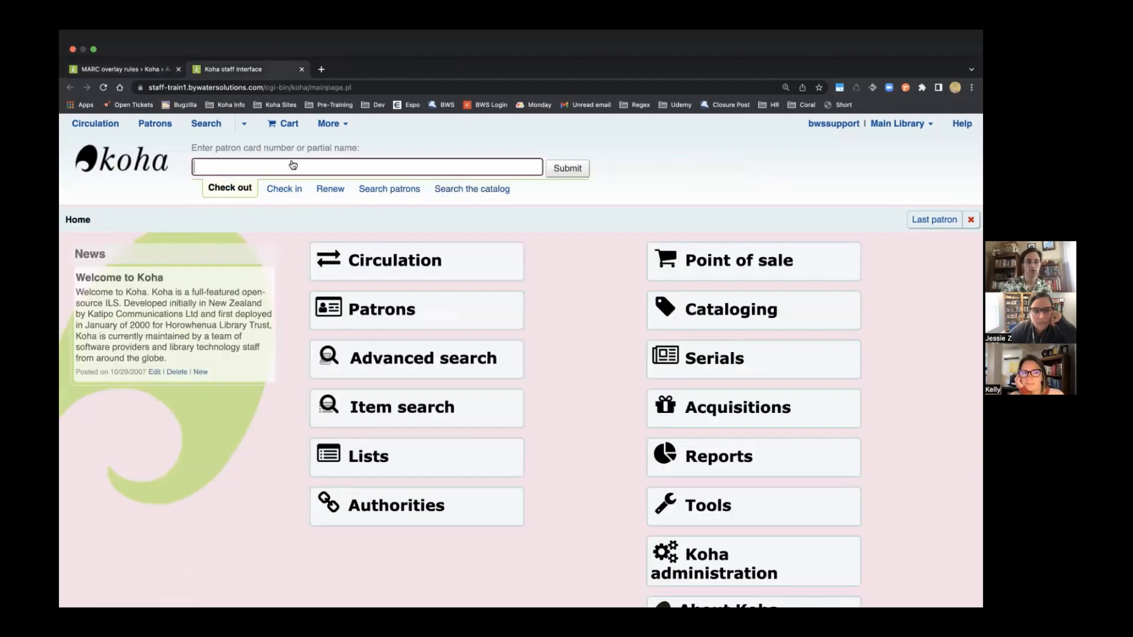
click(470, 161)
text(record)
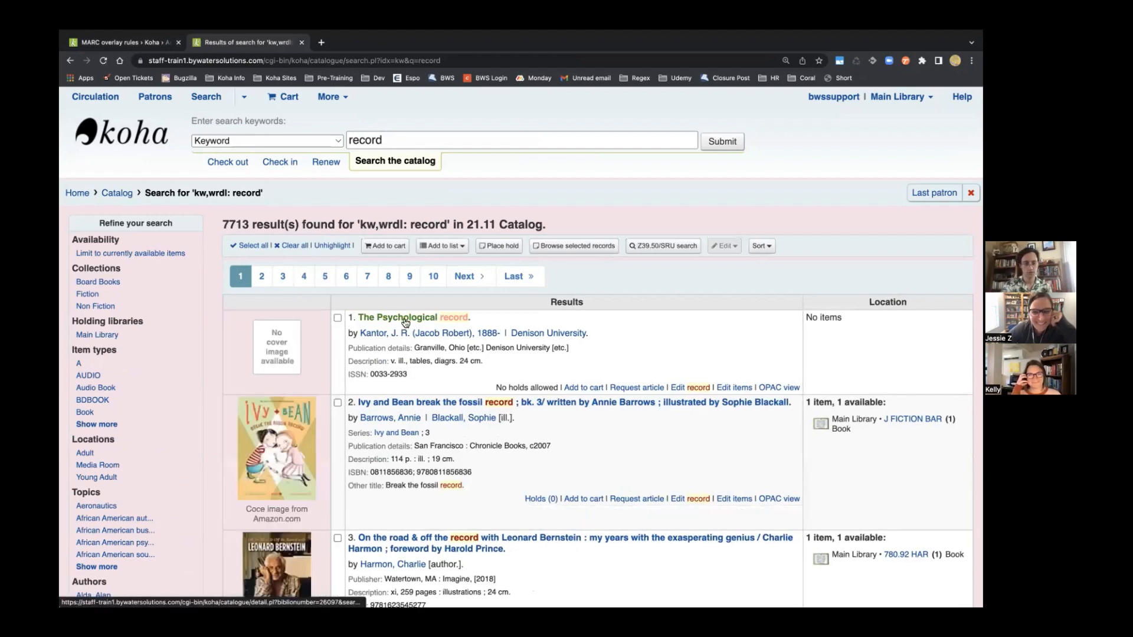
click(405, 319)
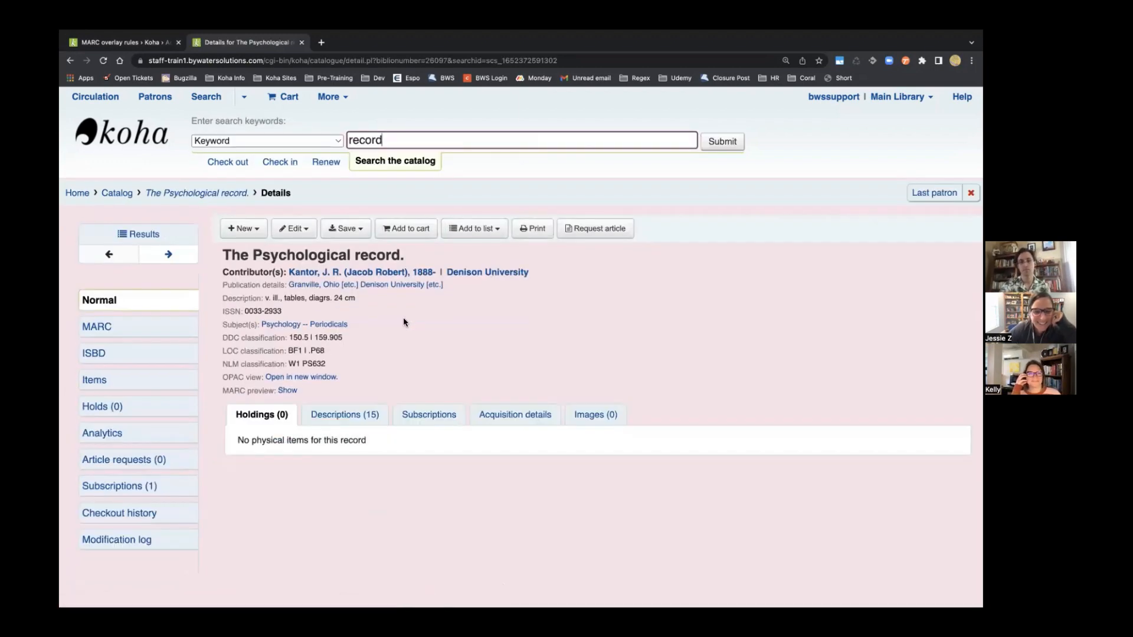
click(294, 229)
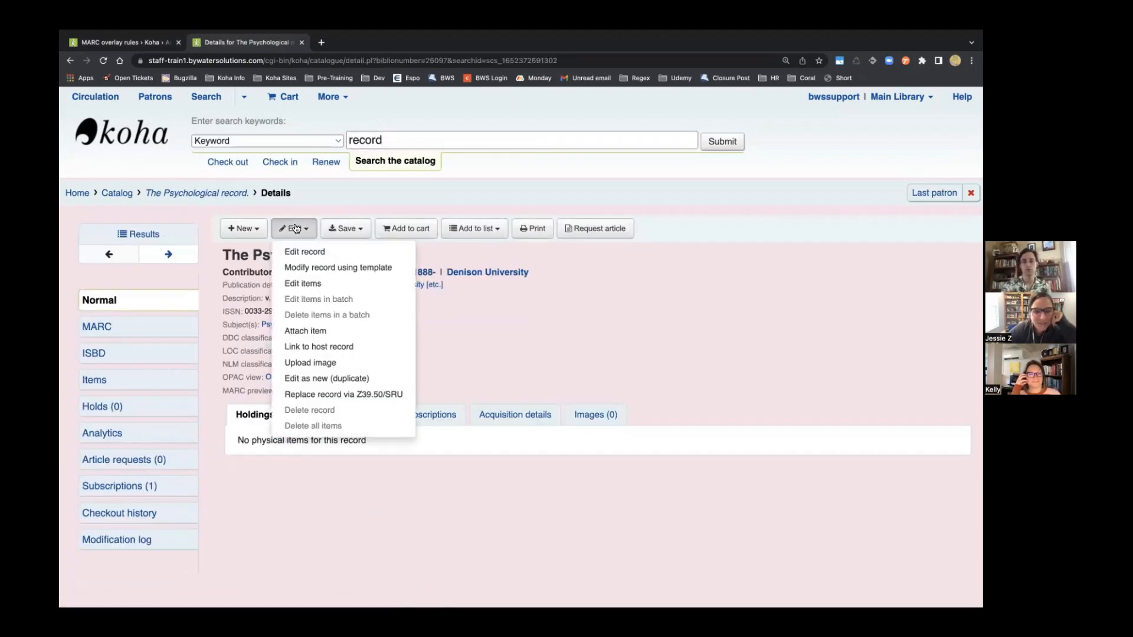
click(309, 253)
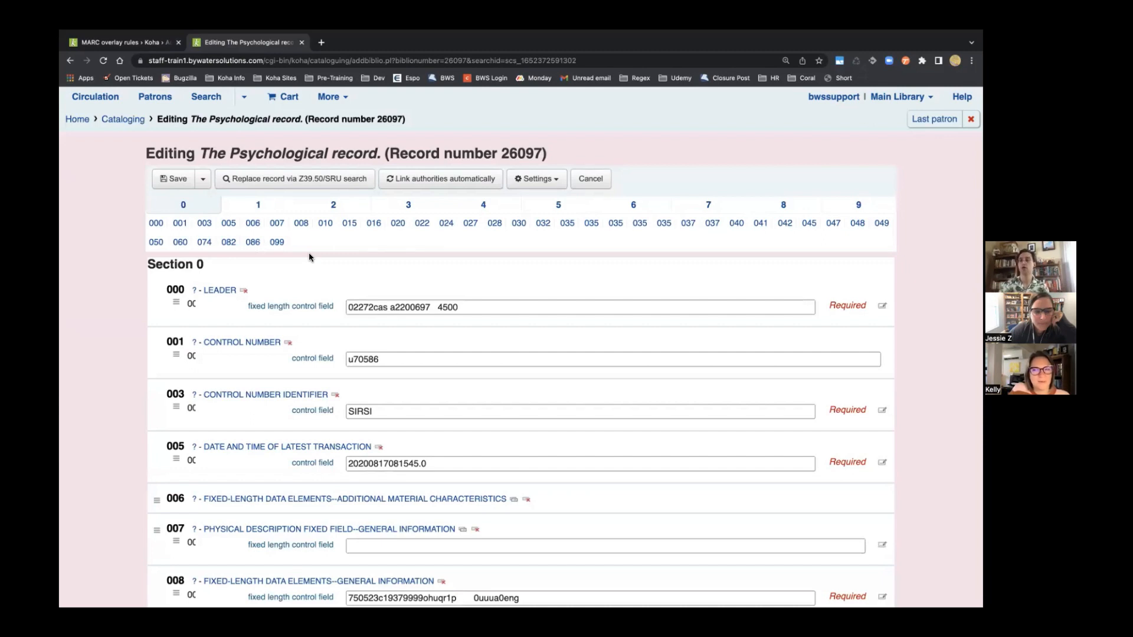
Return to the MARC overlay rules, inspect the tags of rules 11 and 9, and try * as the new rule's tag
click(127, 43)
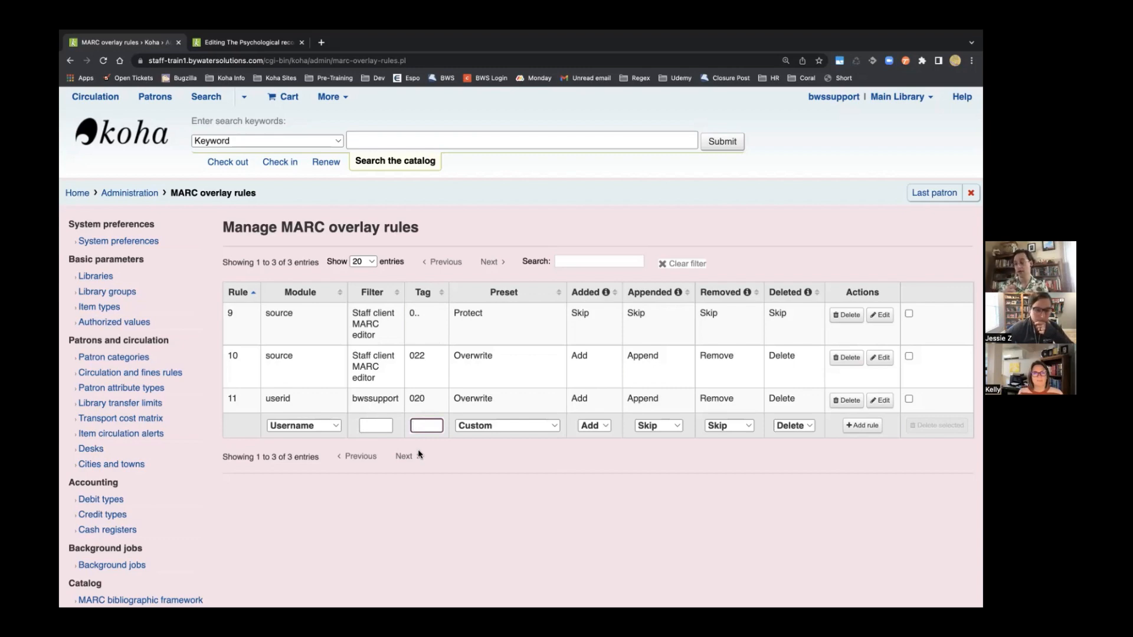
double_click(419, 399)
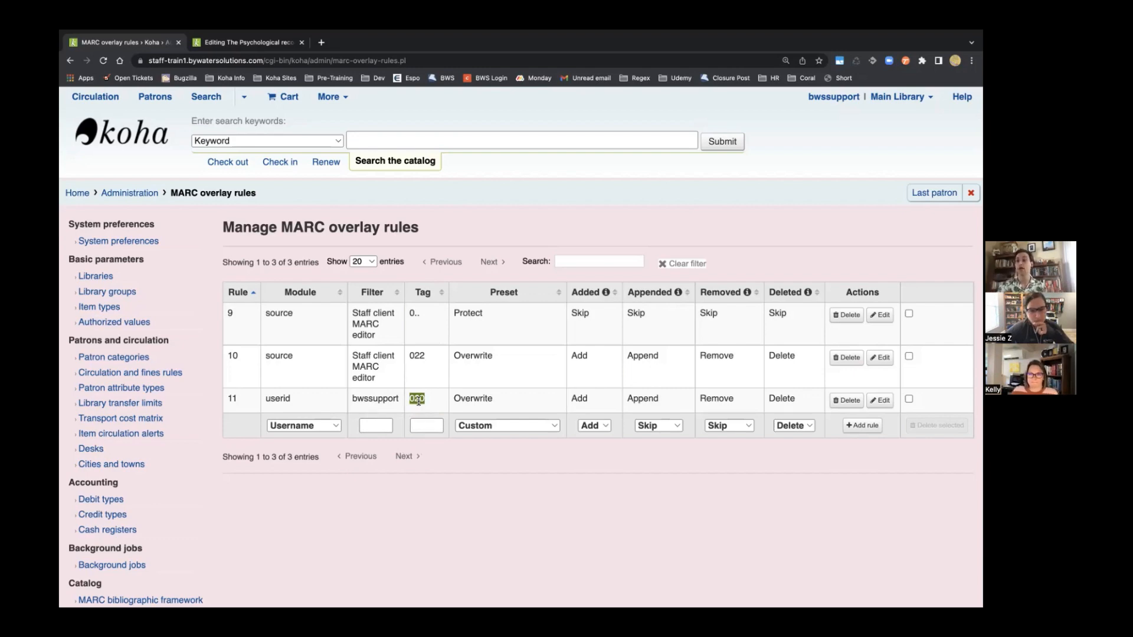
drag(415, 315, 408, 314)
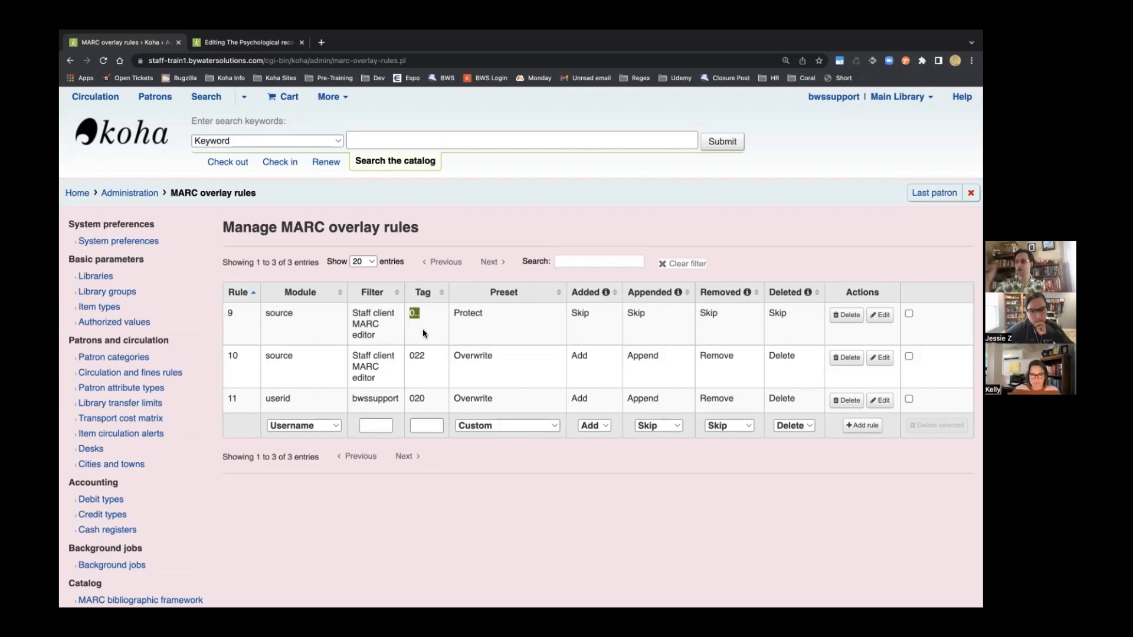
click(431, 430)
text(*)
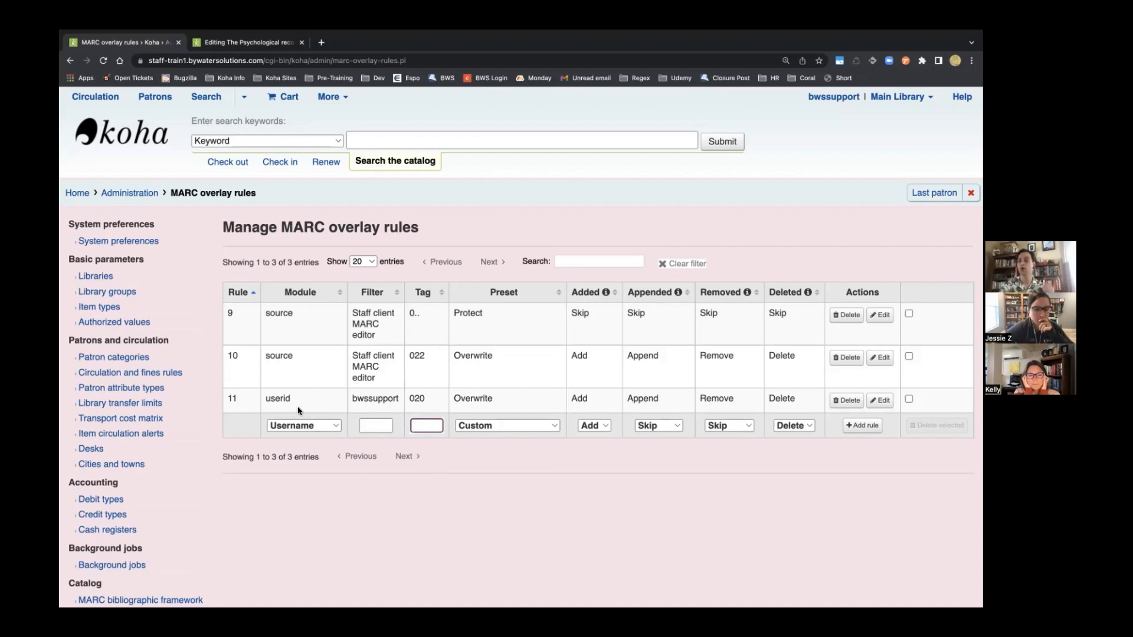
Inspect rule 11's module, switch the new rule's module to User category, and change it back to Source
double_click(278, 399)
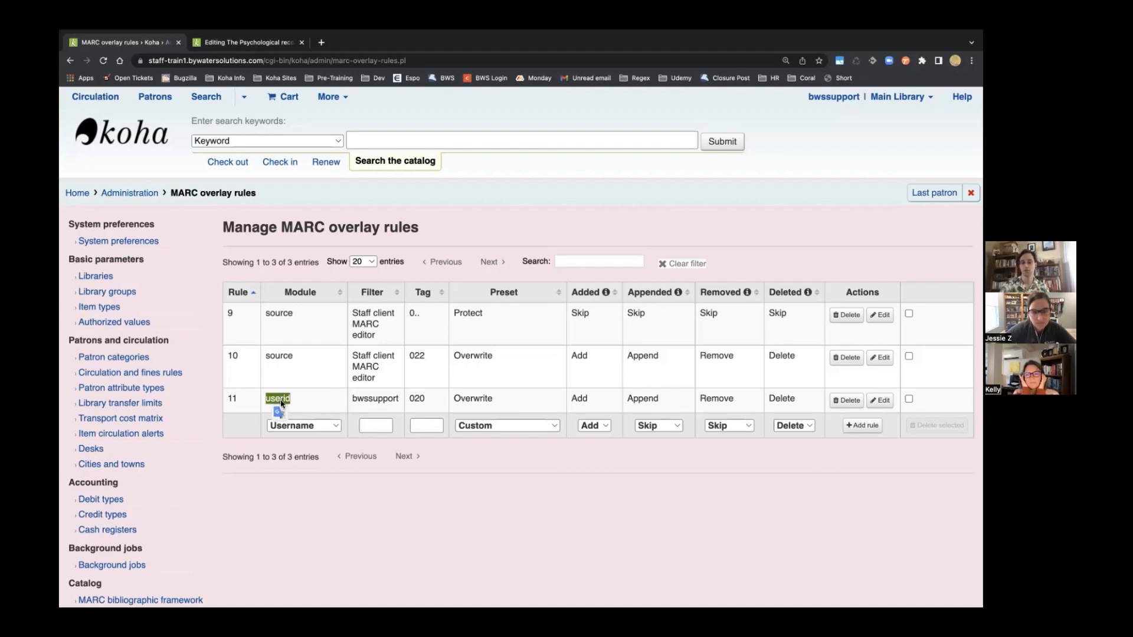
click(301, 426)
click(301, 413)
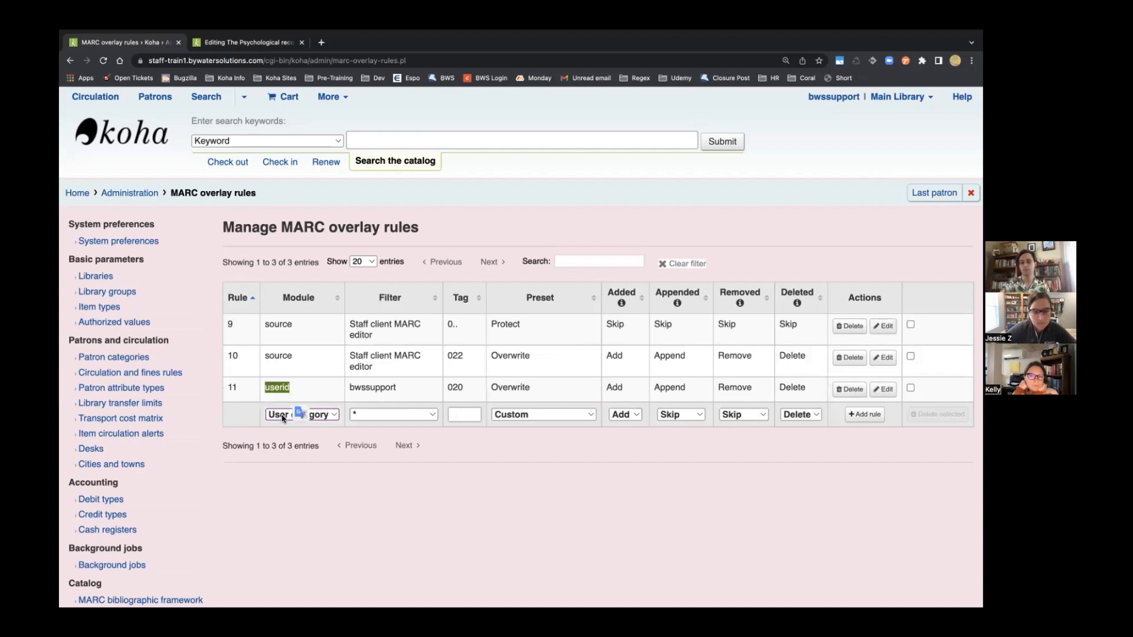
click(284, 415)
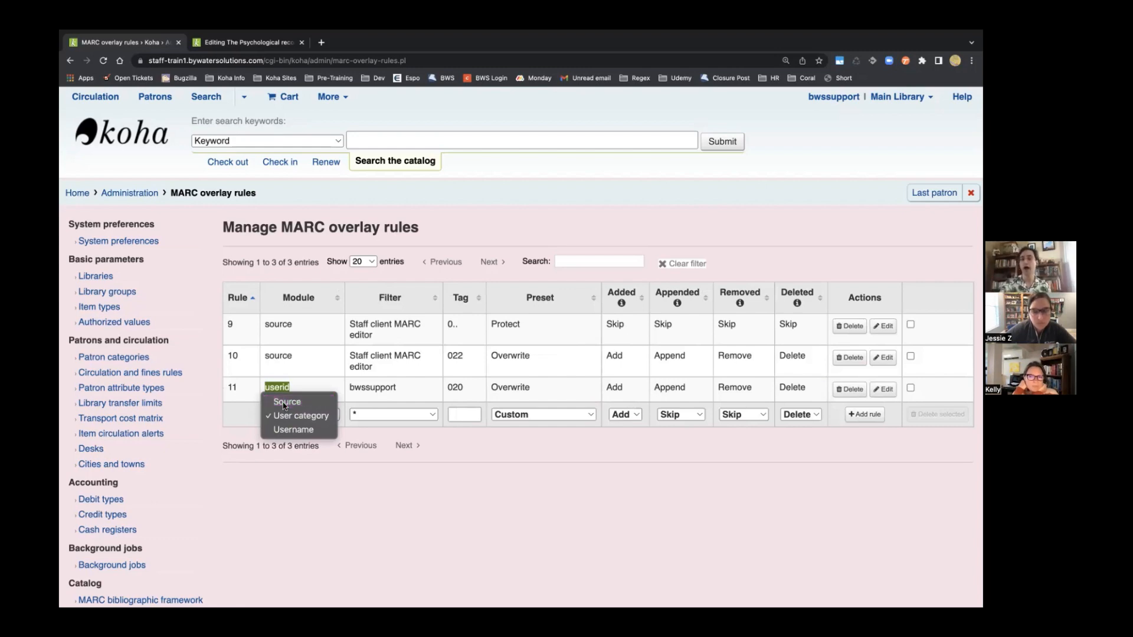
click(285, 404)
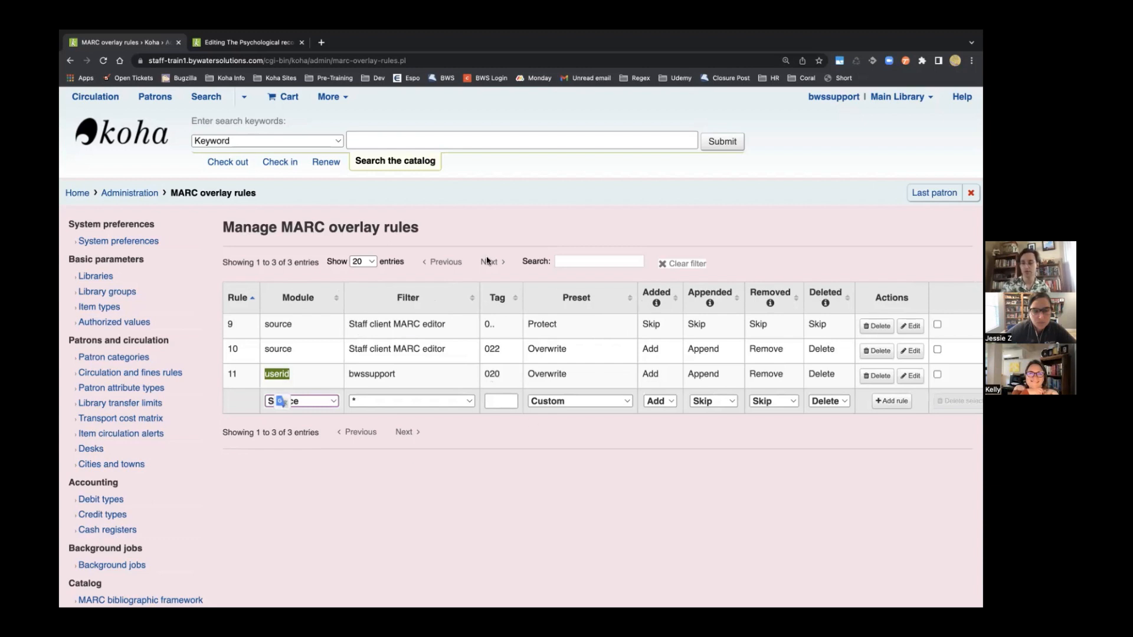
Highlight rule 11's module and filter together to examine which user the rule covers
click(433, 446)
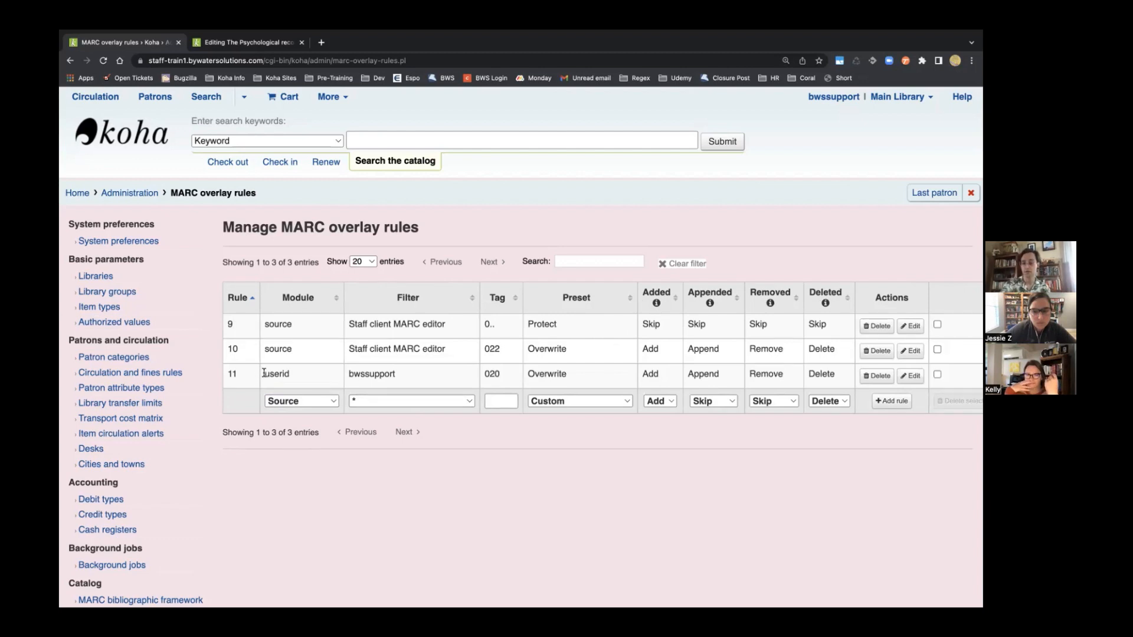
drag(262, 373, 415, 380)
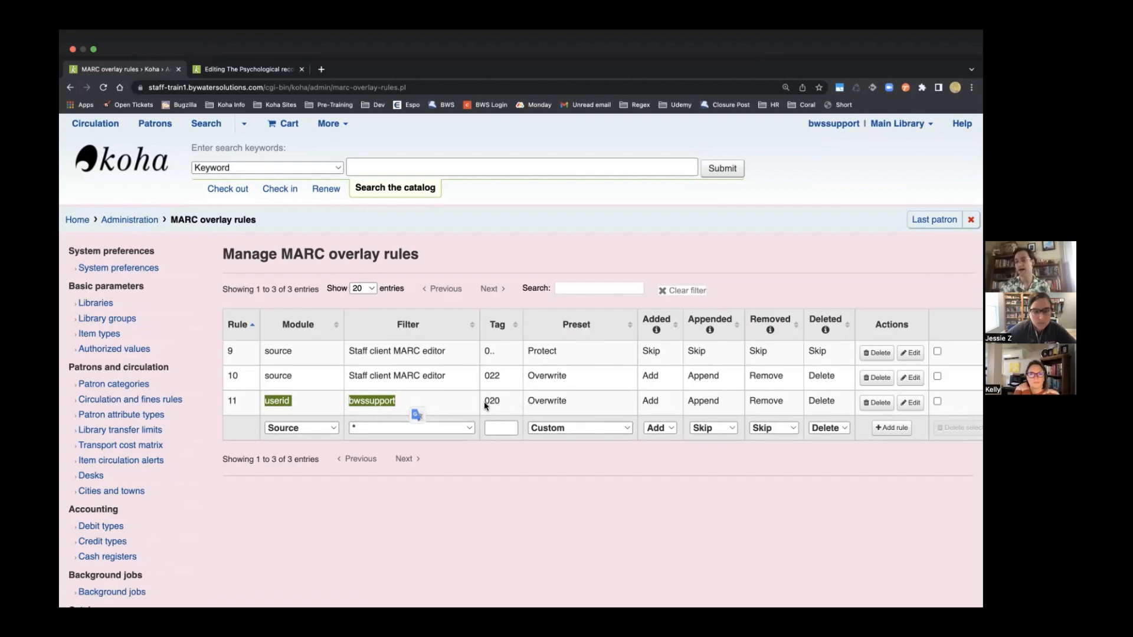
drag(483, 402, 596, 405)
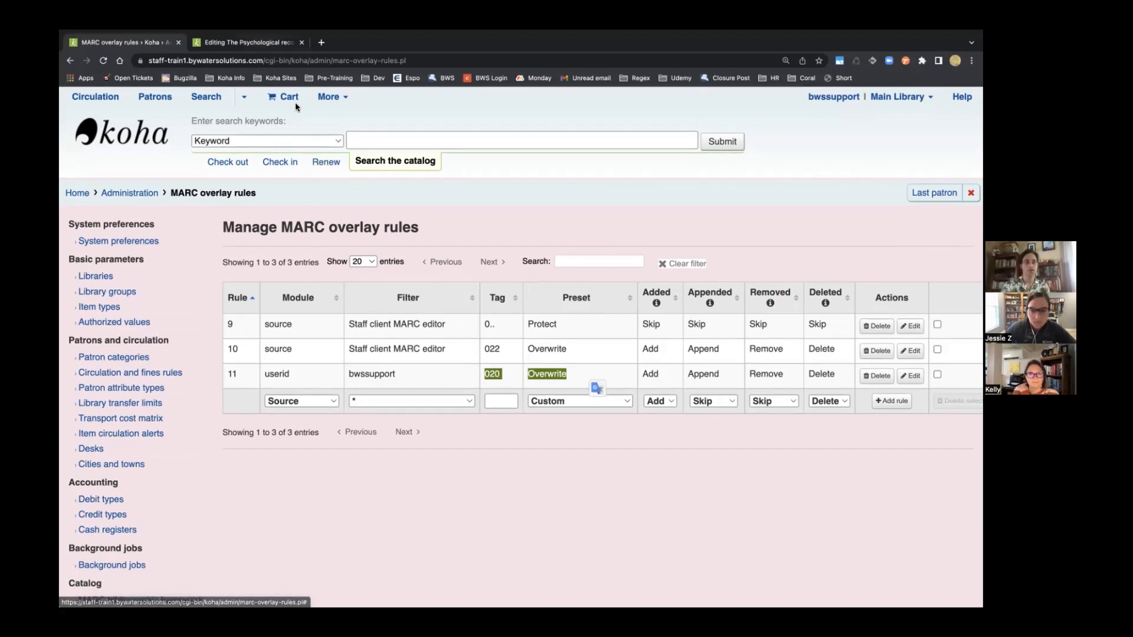
click(253, 44)
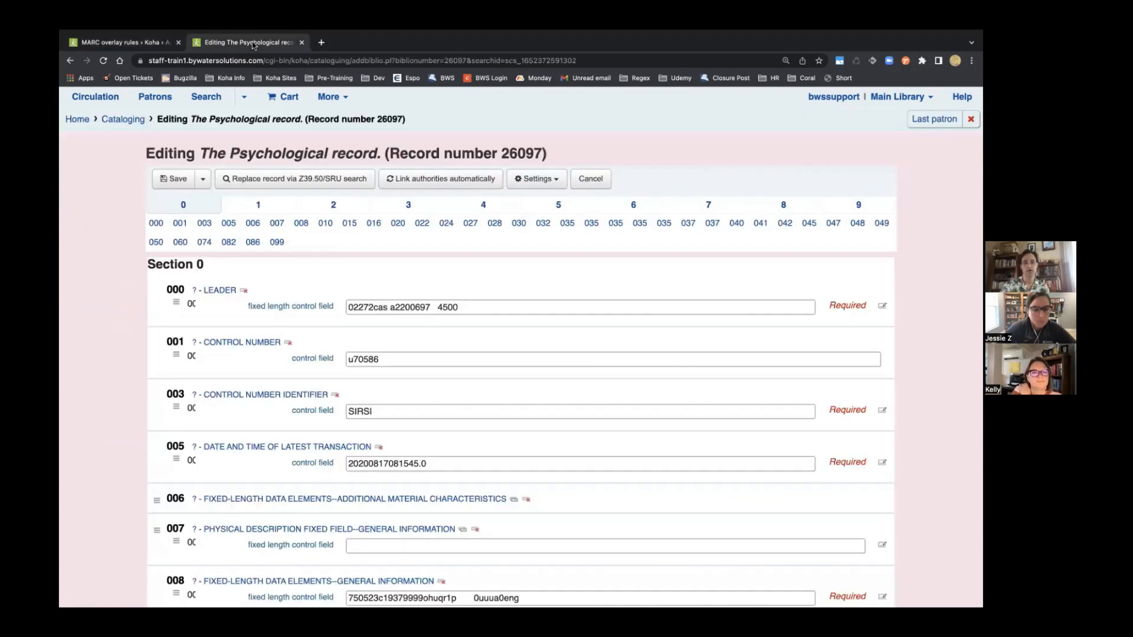
scroll(336, 233, down, 5)
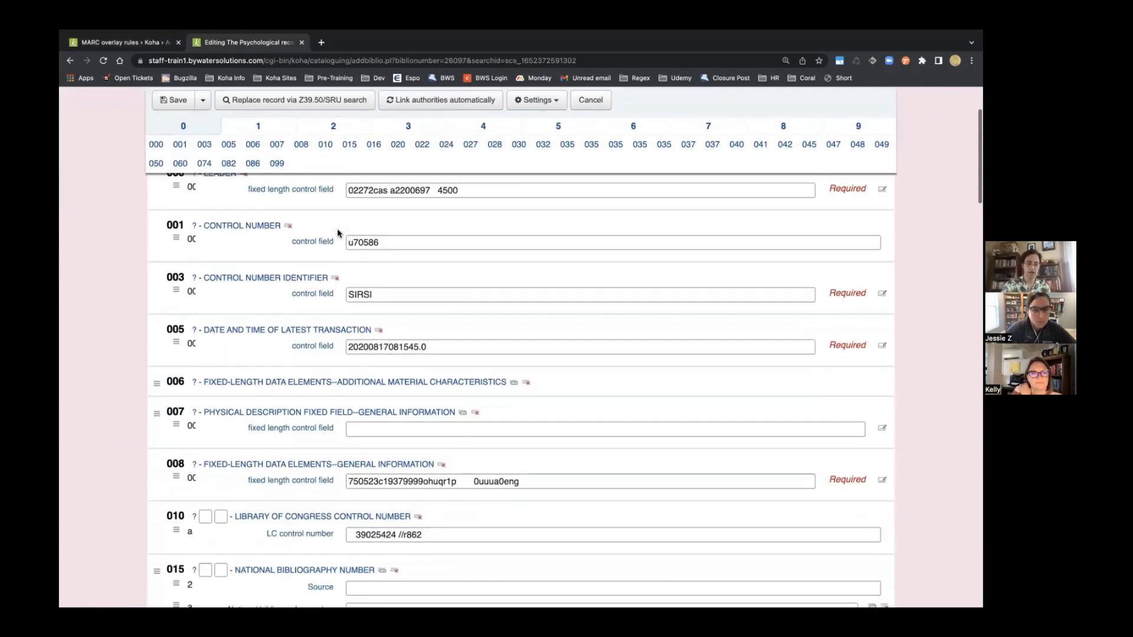
scroll(337, 233, down, 4)
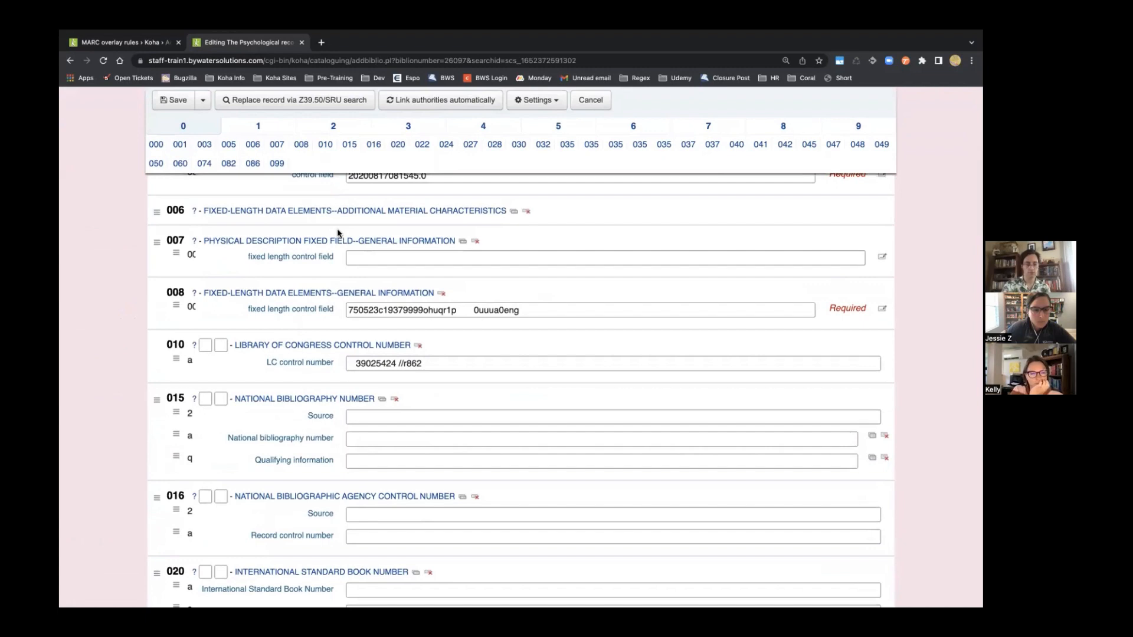
scroll(338, 233, down, 3)
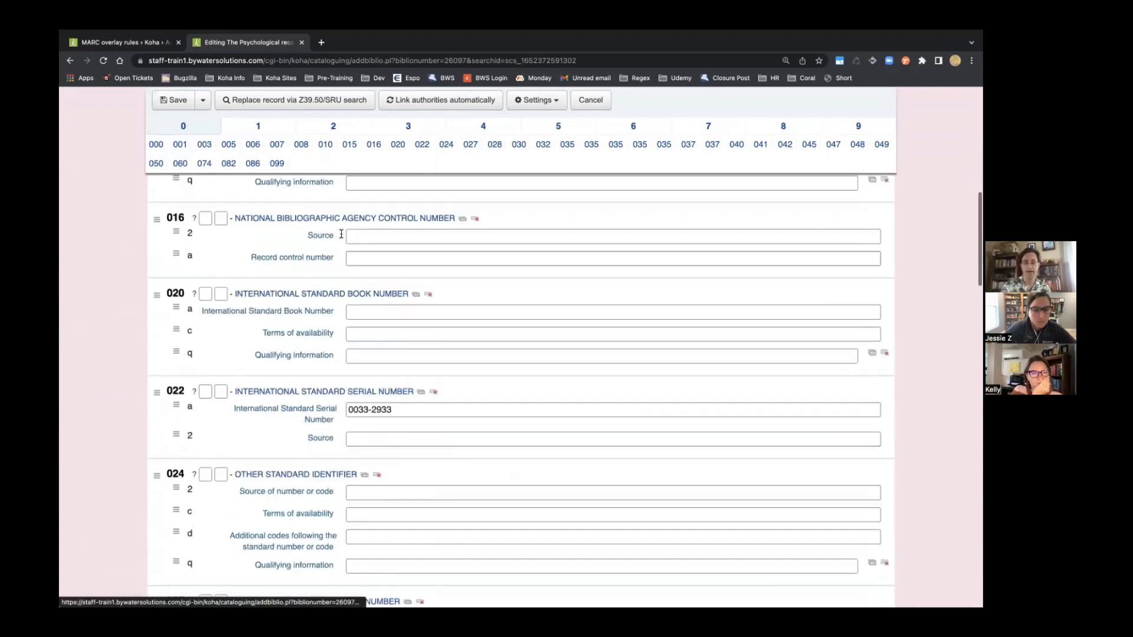
click(394, 314)
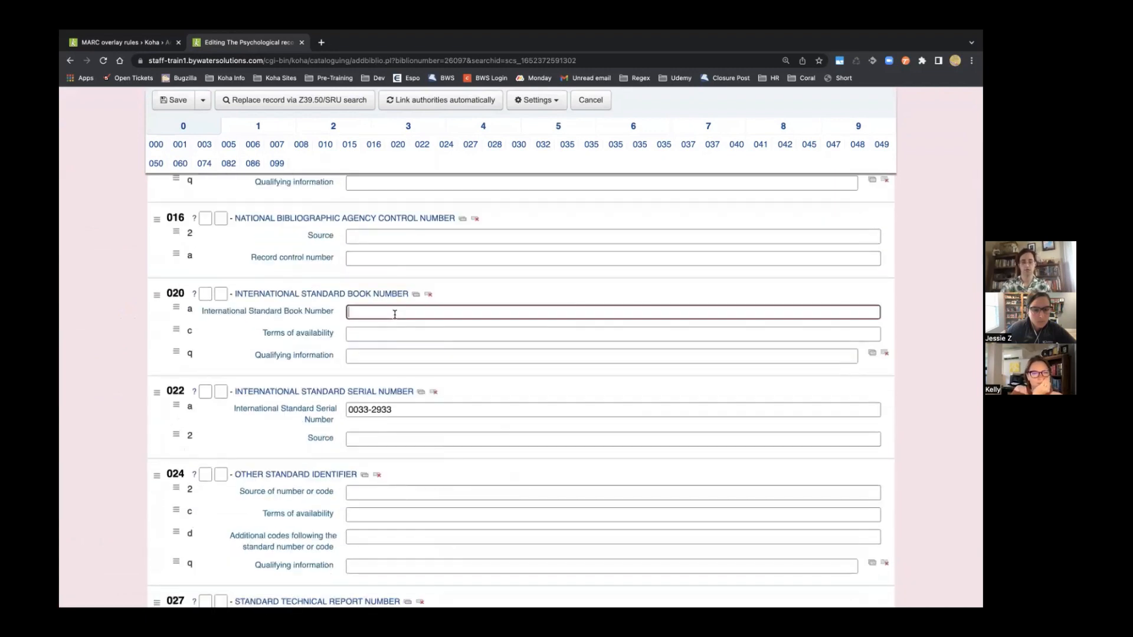
text(9781234)
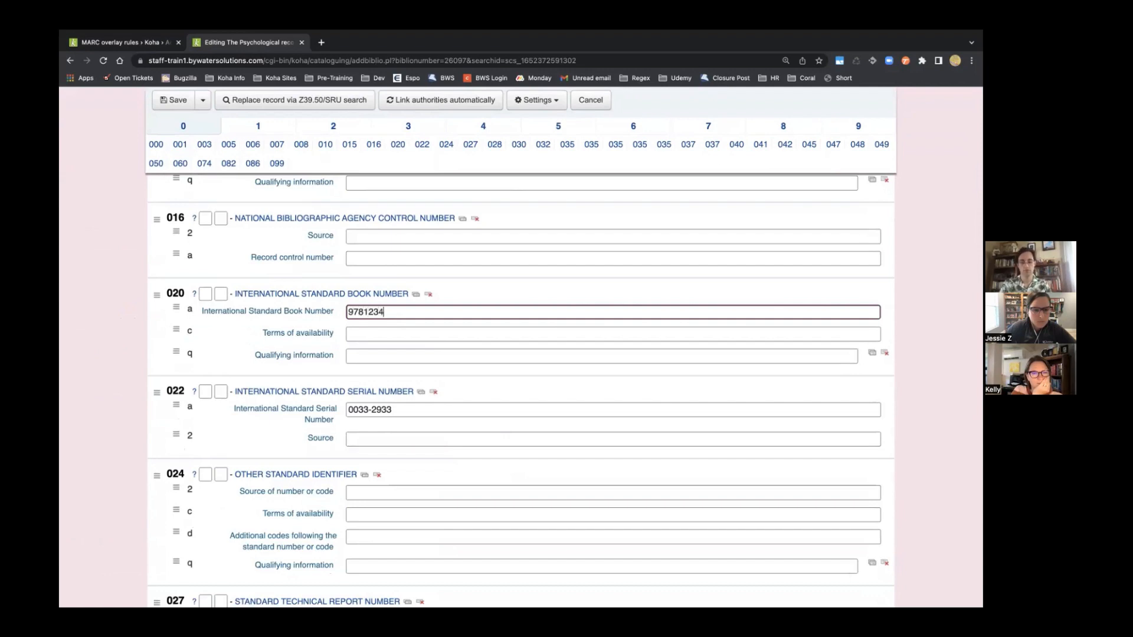
text(568689569)
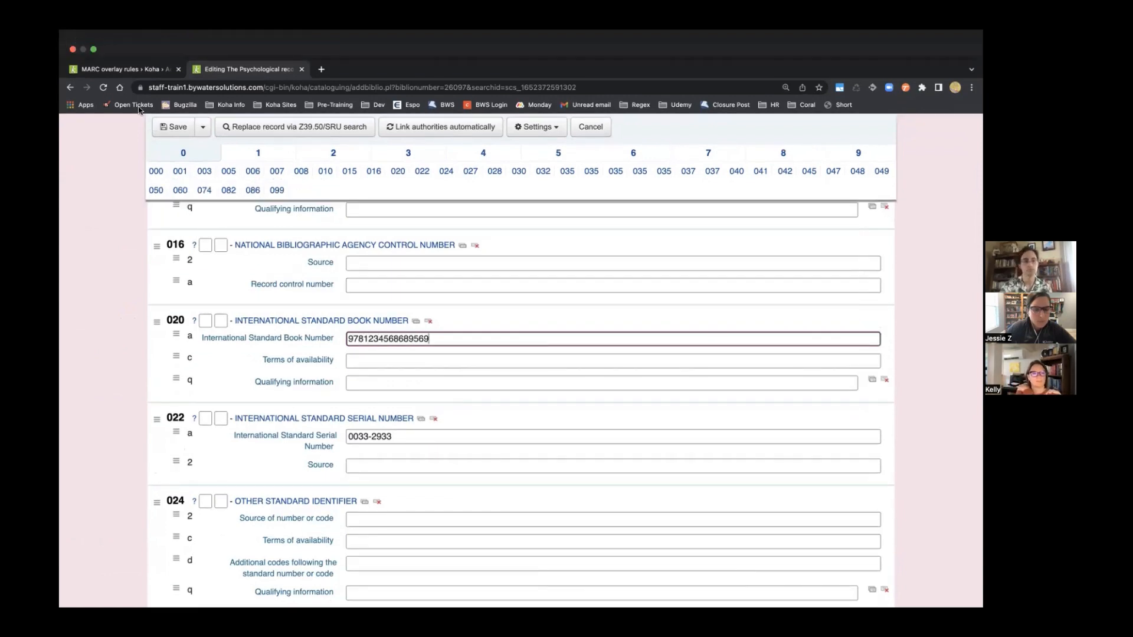
Save the record, filling in the required 942 Koha item type with Book
click(169, 100)
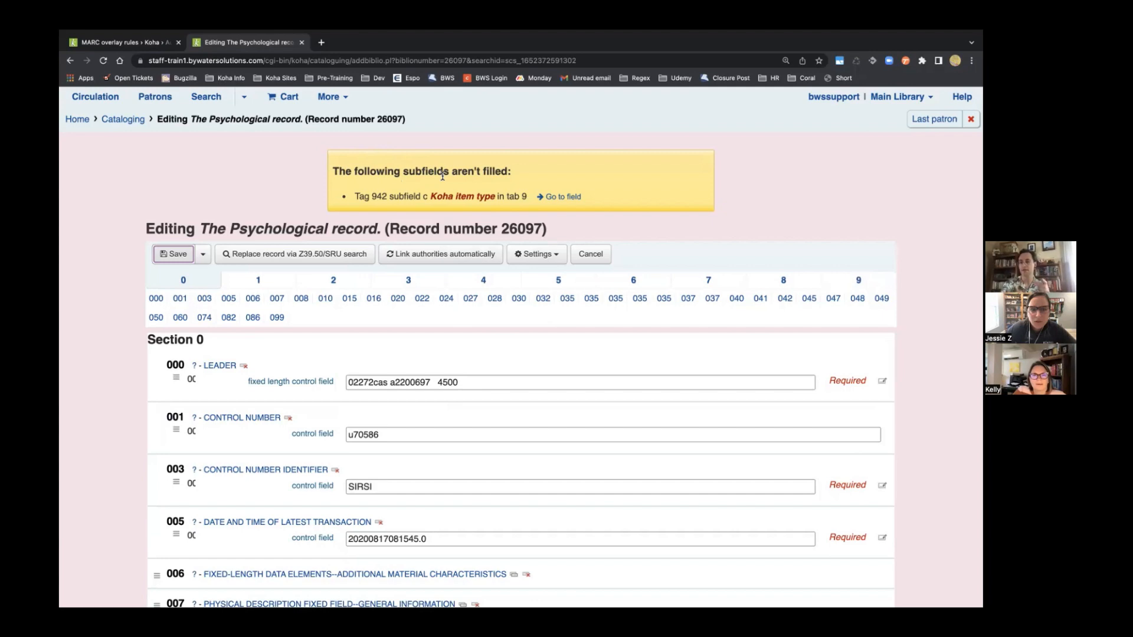
click(565, 196)
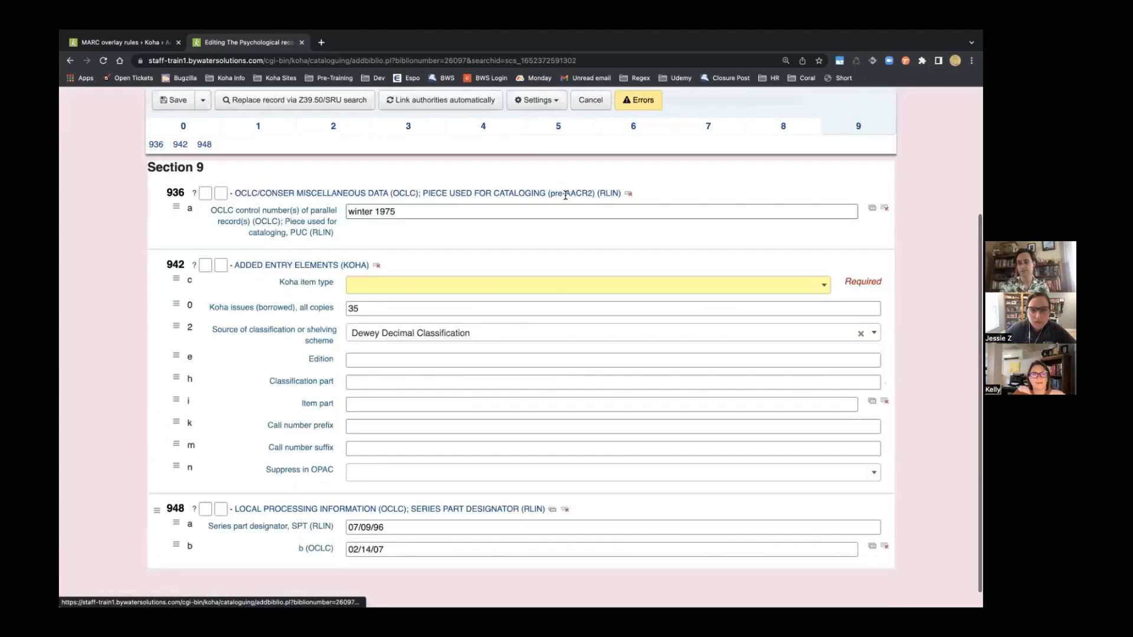
click(513, 286)
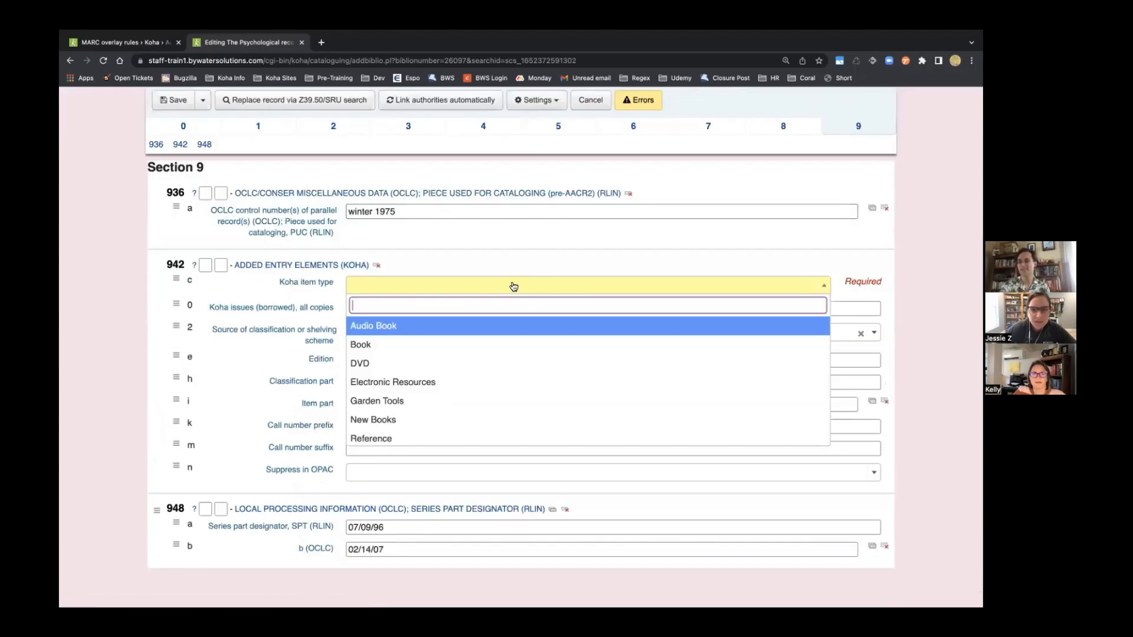
click(478, 347)
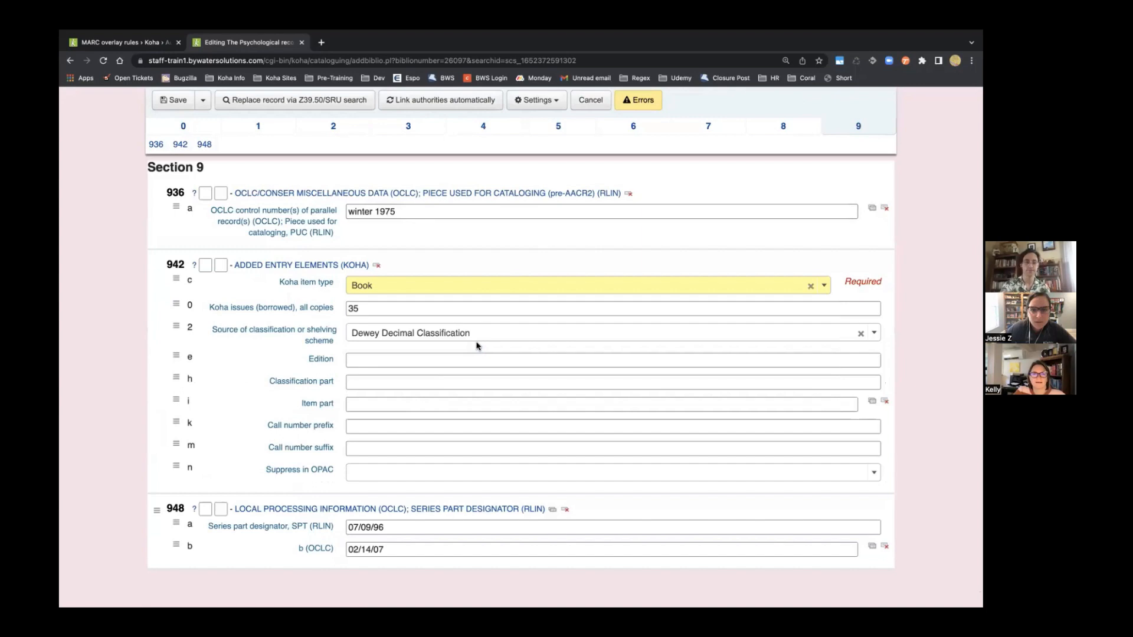
click(172, 100)
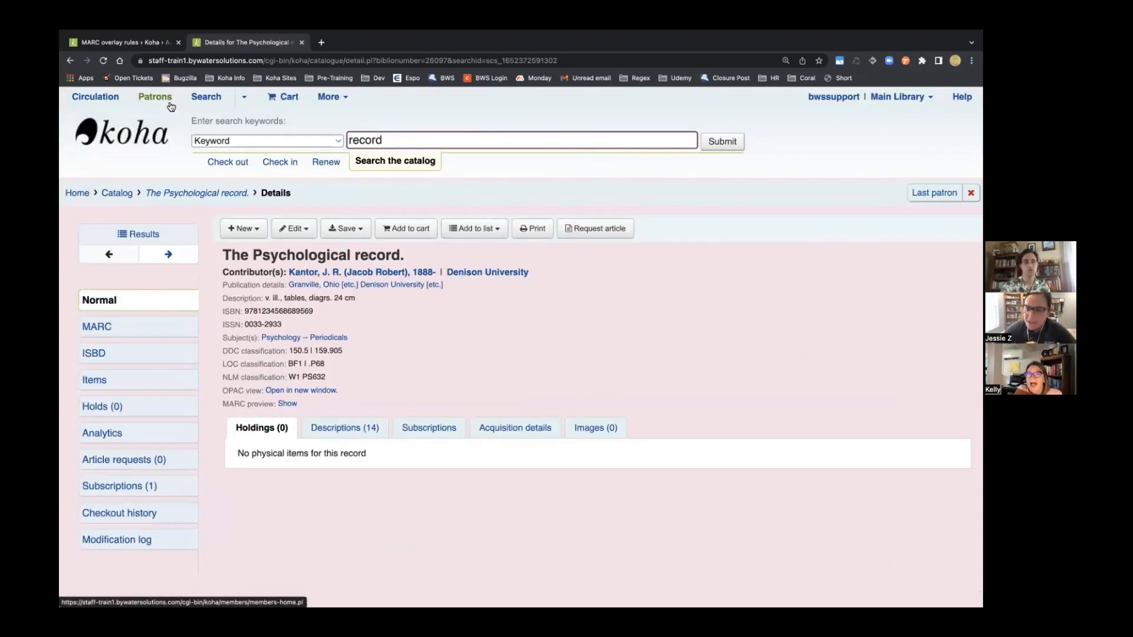
Go back to the record's edit form, review the unfilled-subfields notice and its link to field 942, and save the record again
click(71, 60)
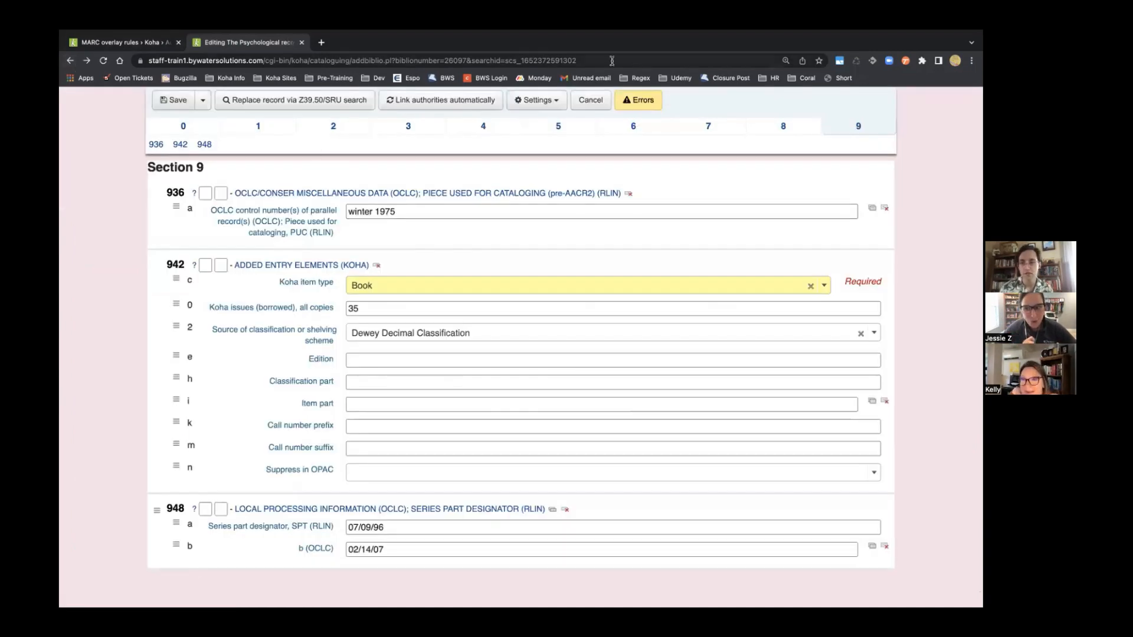
click(660, 110)
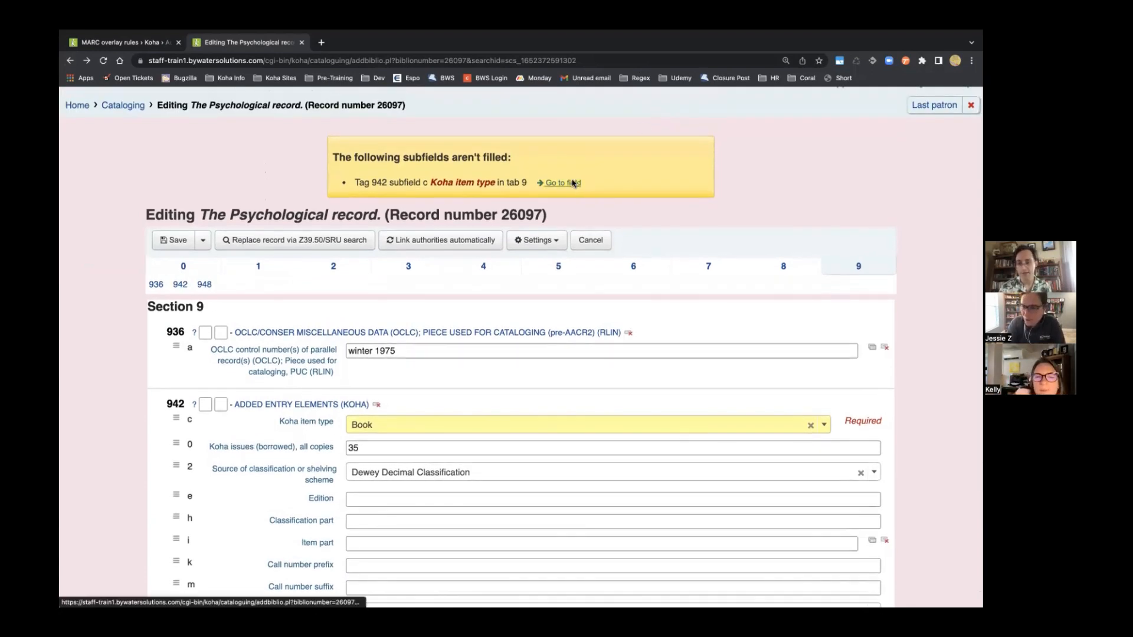
click(569, 182)
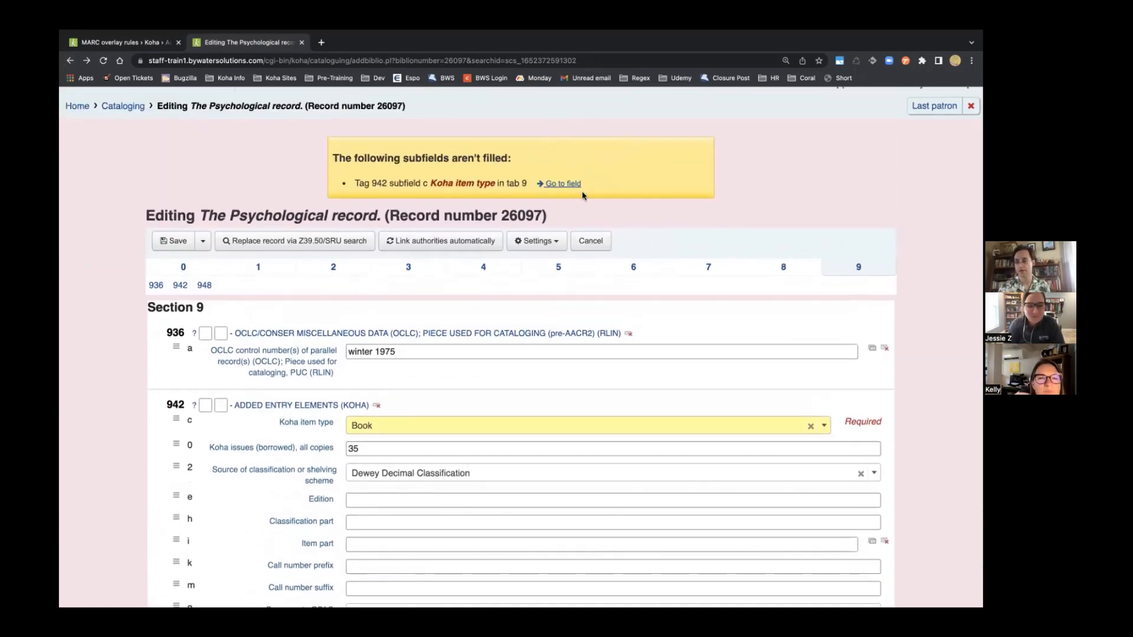
scroll(660, 246, down, 3)
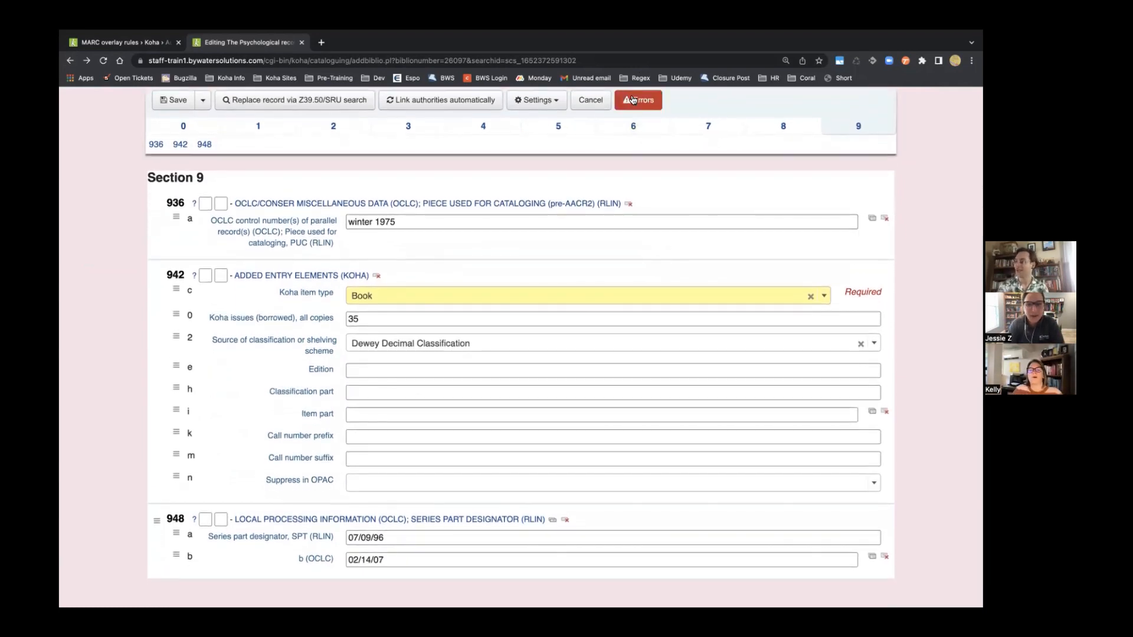
scroll(690, 226, up, 1)
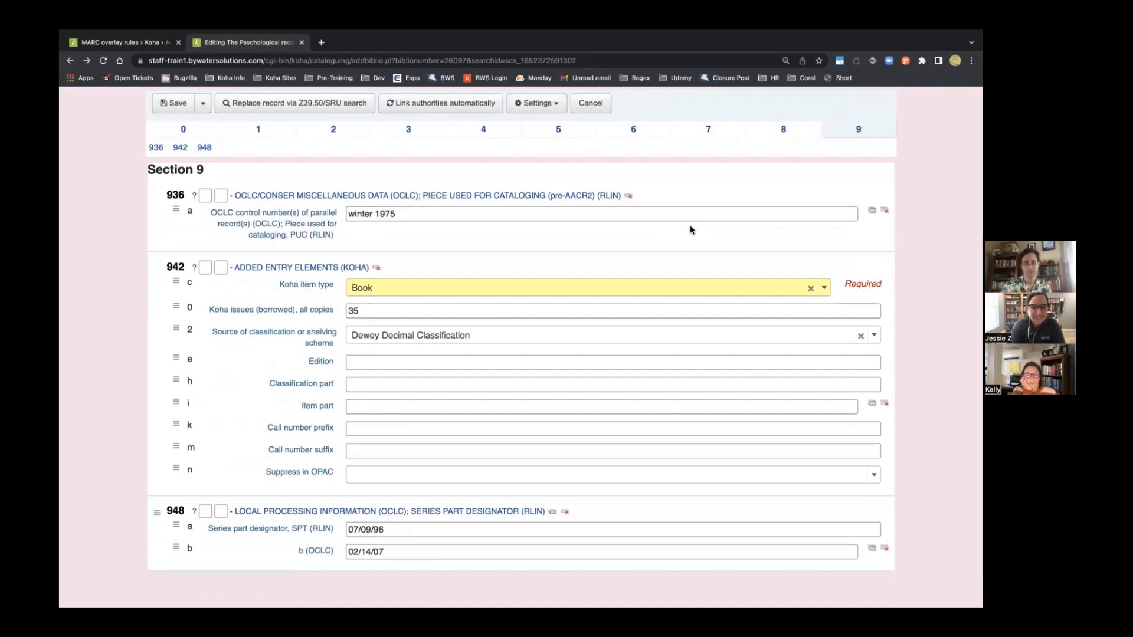
scroll(691, 226, up, 1)
scroll(691, 230, up, 3)
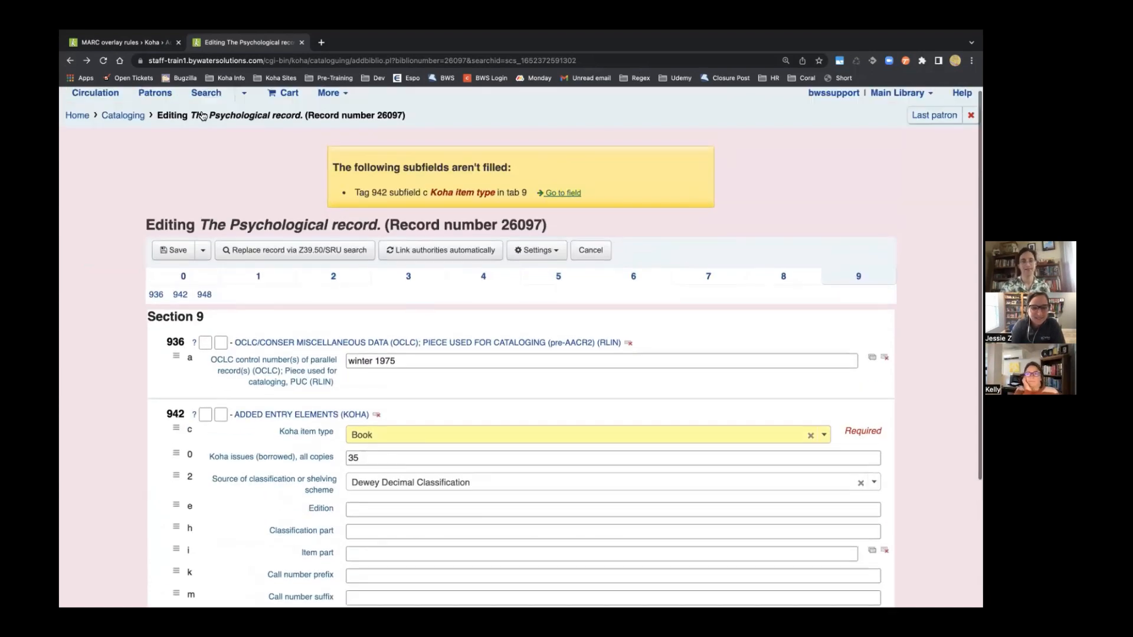
click(173, 253)
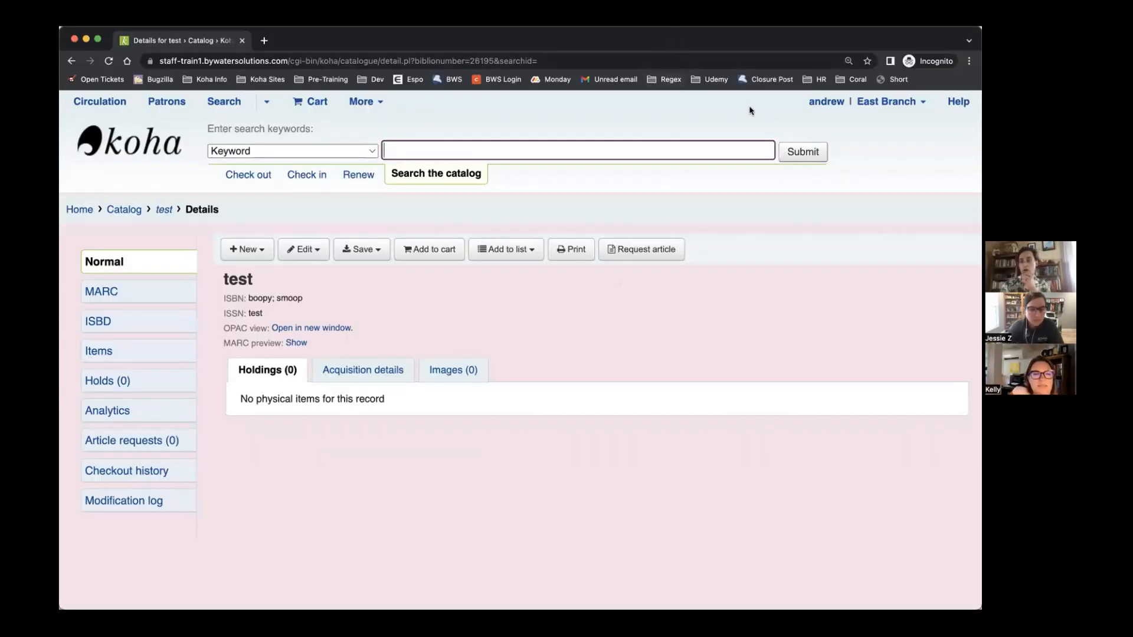
In the incognito window's second staff session, search the catalog for "record" and open The Psychological record
click(830, 130)
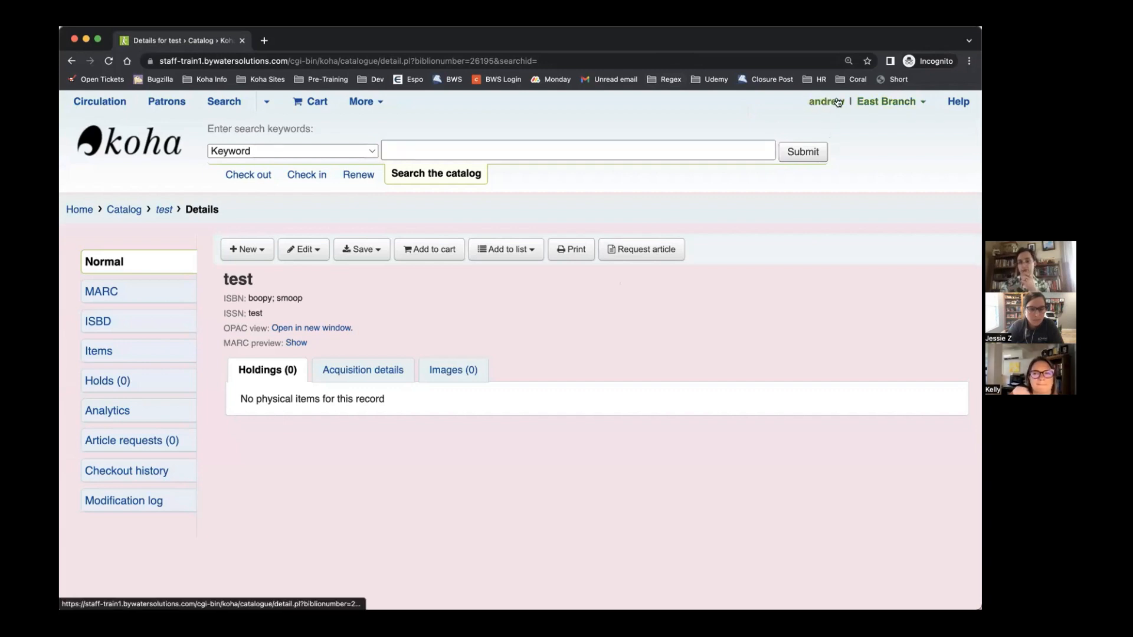
click(440, 150)
text(recor)
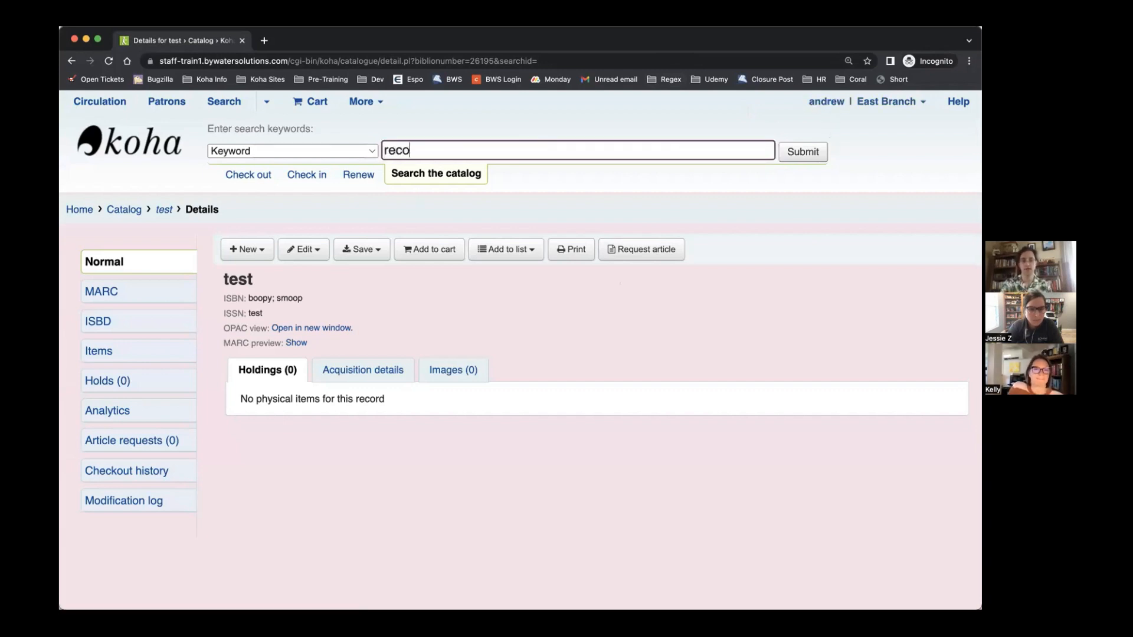
text(d)
key(BackSpace)
text(rd)
key(Return)
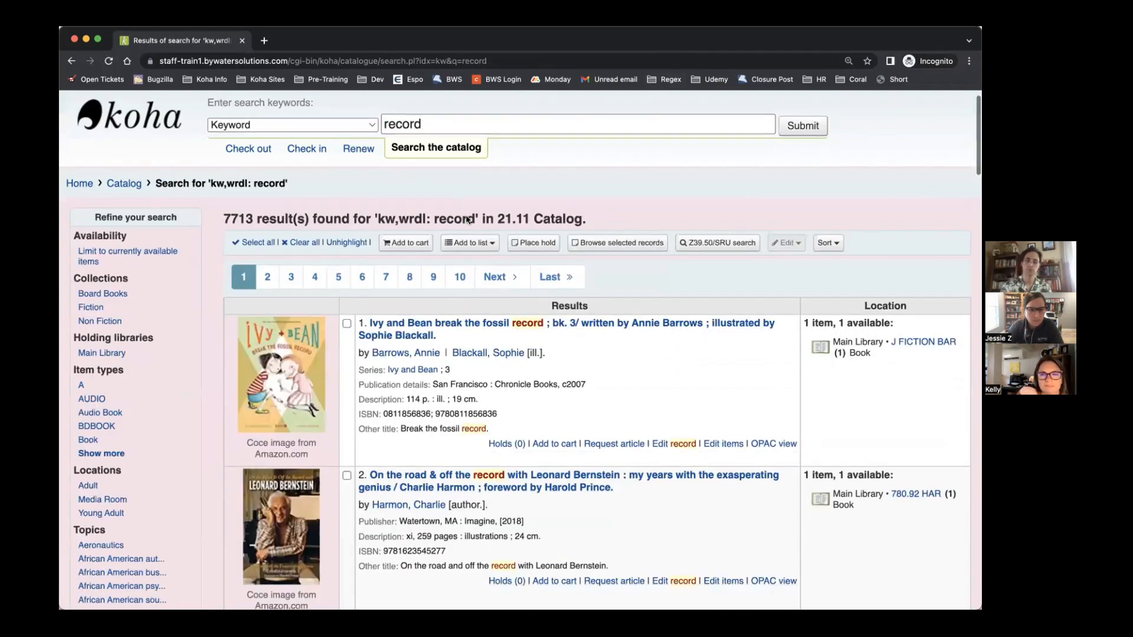
scroll(466, 219, down, 2)
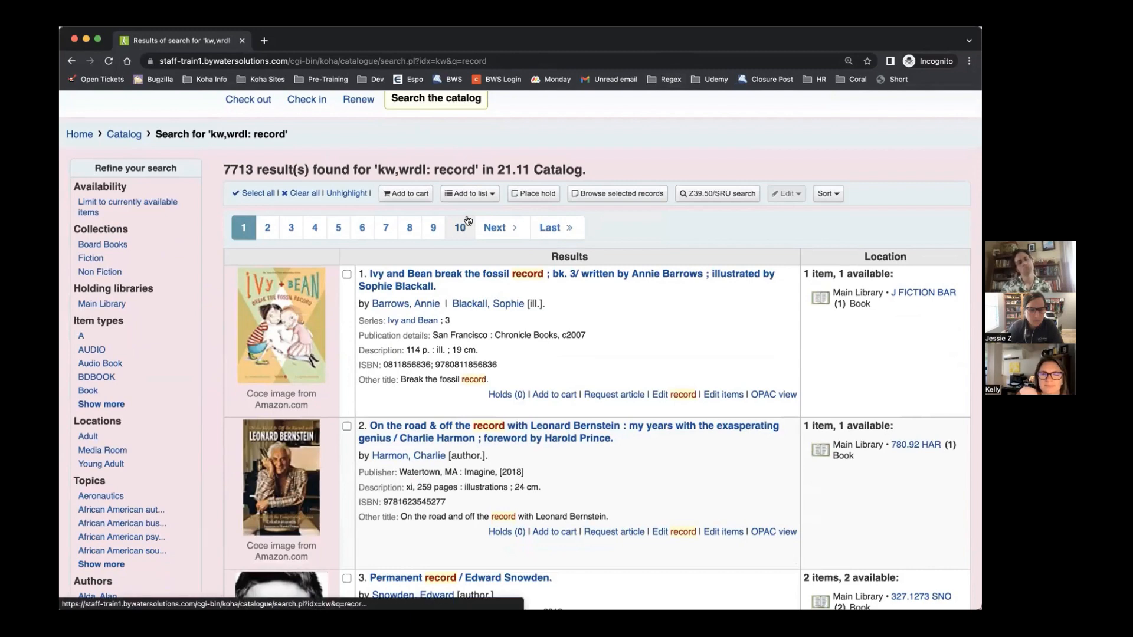
scroll(468, 221, up, 1)
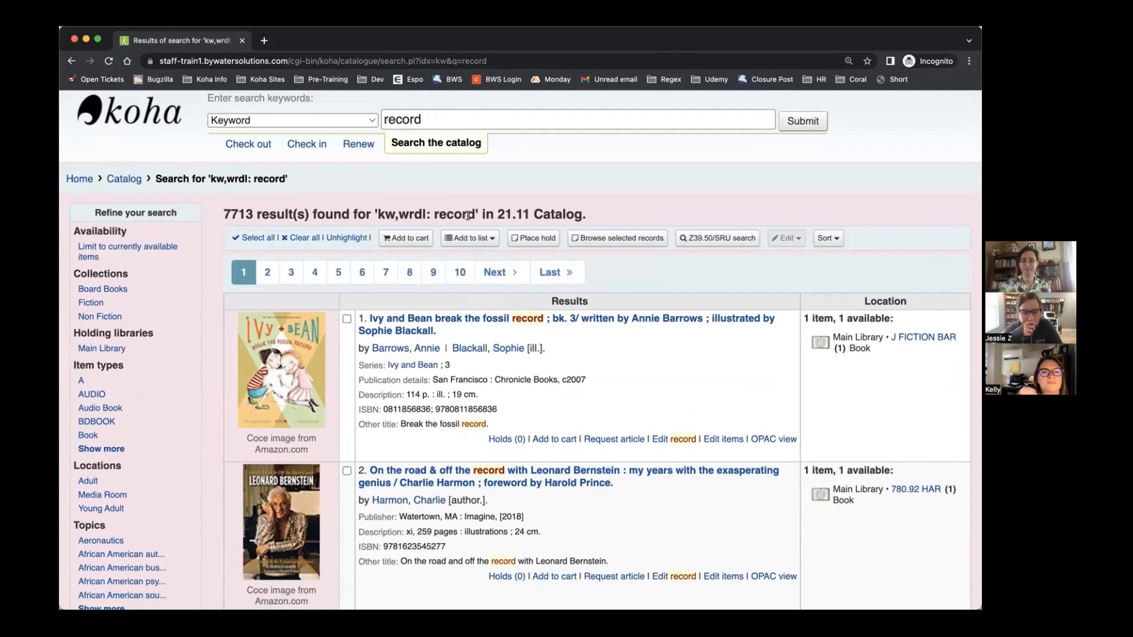
scroll(468, 216, down, 5)
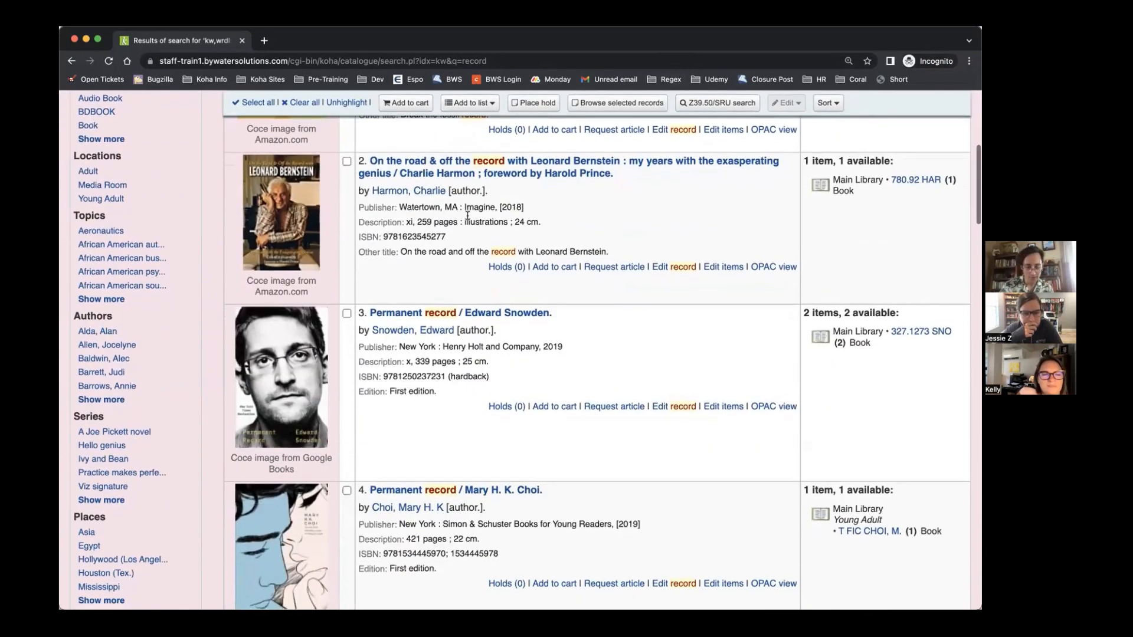
scroll(467, 216, down, 4)
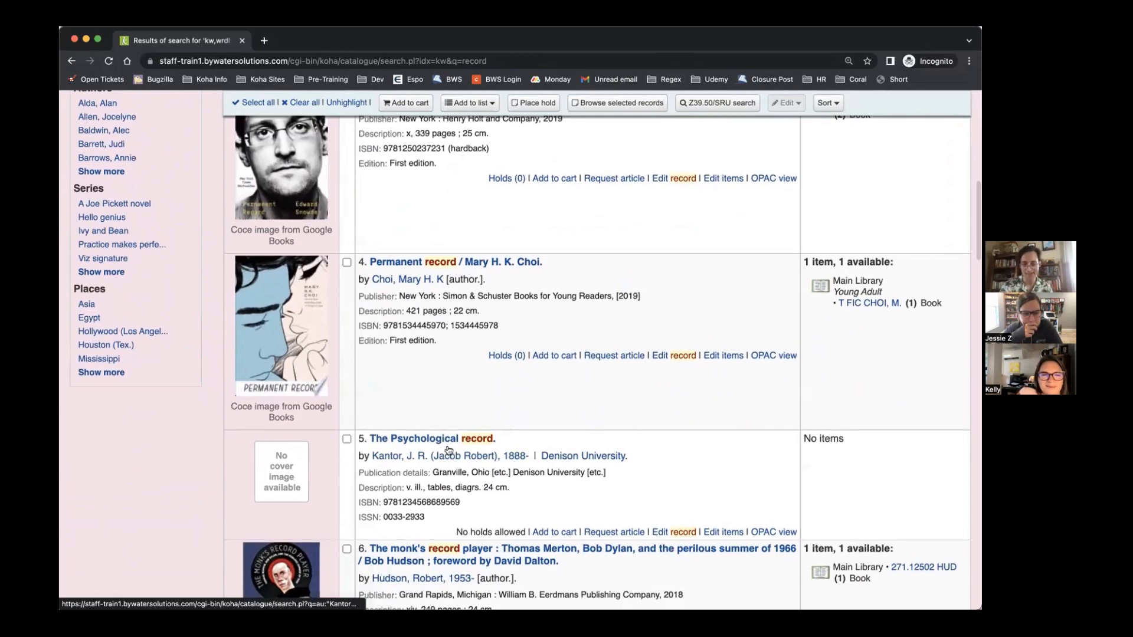
click(449, 439)
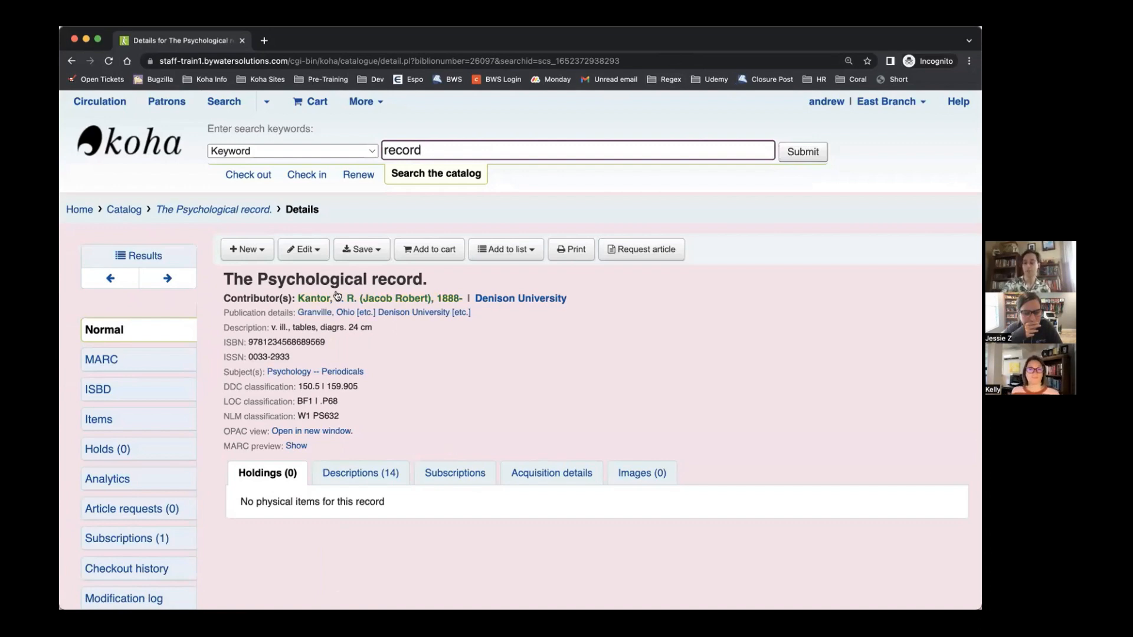
Open Koha administration in a new browser tab and bring up the record overlay rules there
click(357, 103)
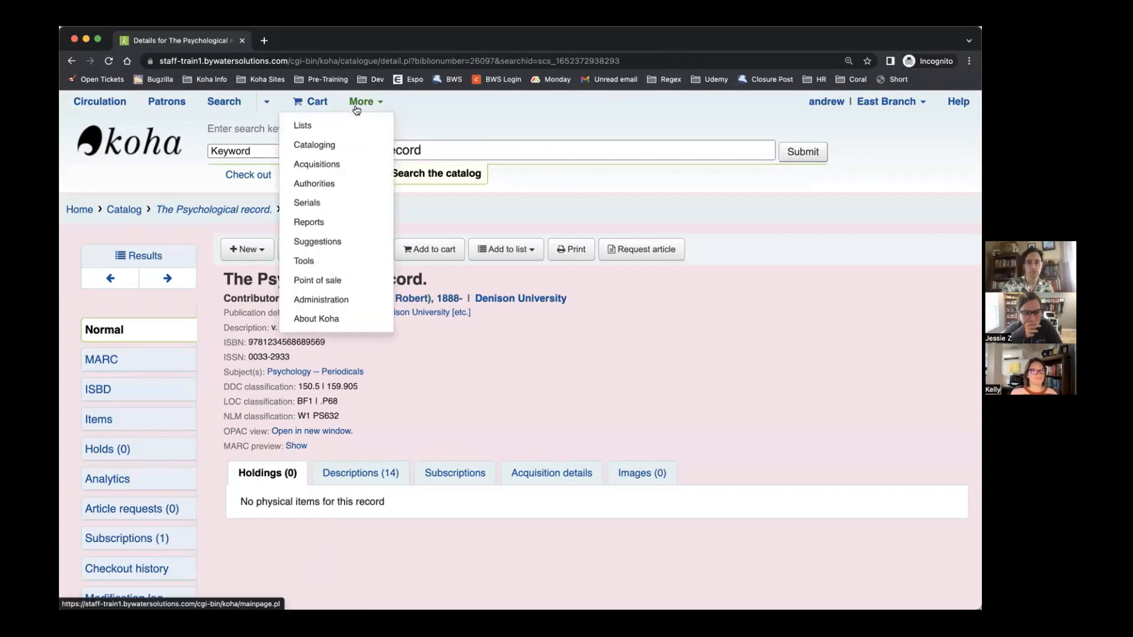
right_click(356, 302)
click(403, 306)
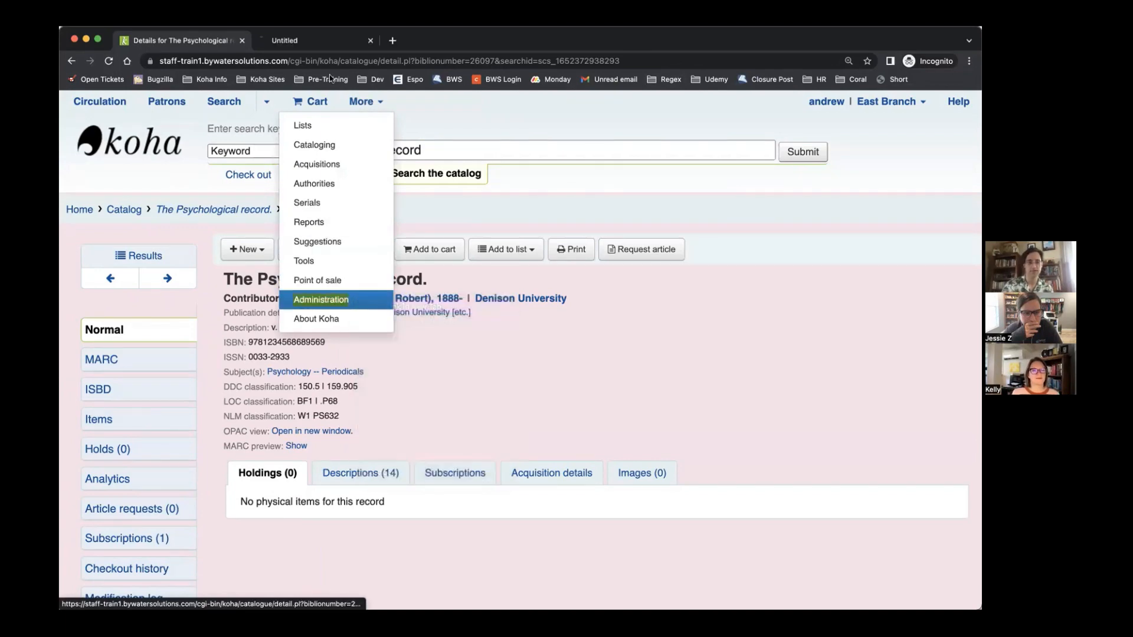
click(316, 41)
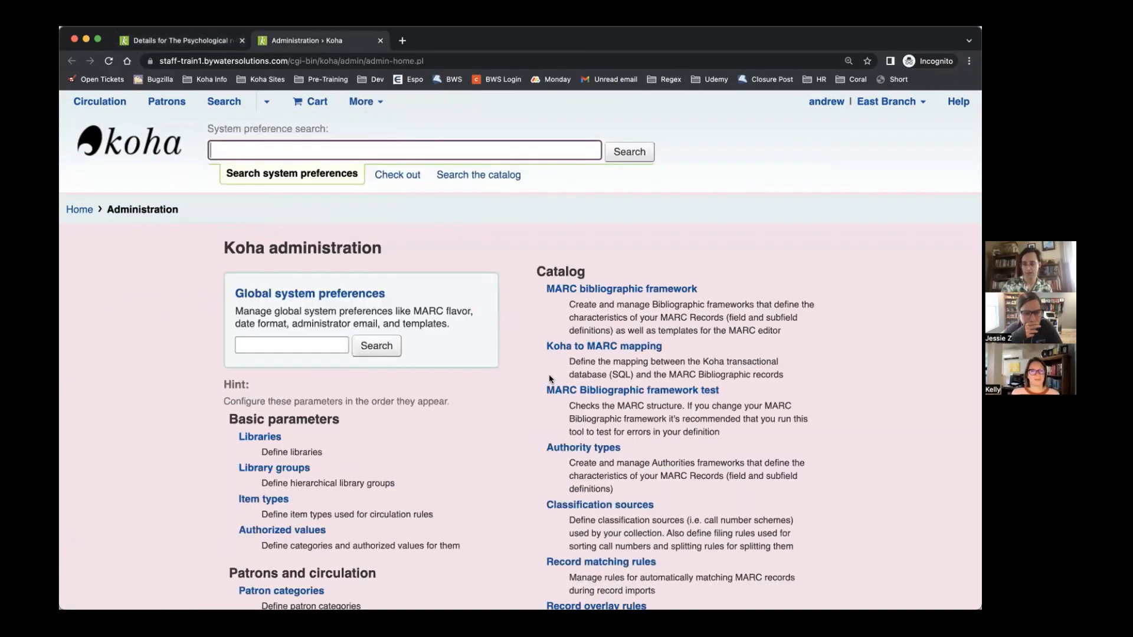
scroll(549, 378, down, 3)
click(597, 528)
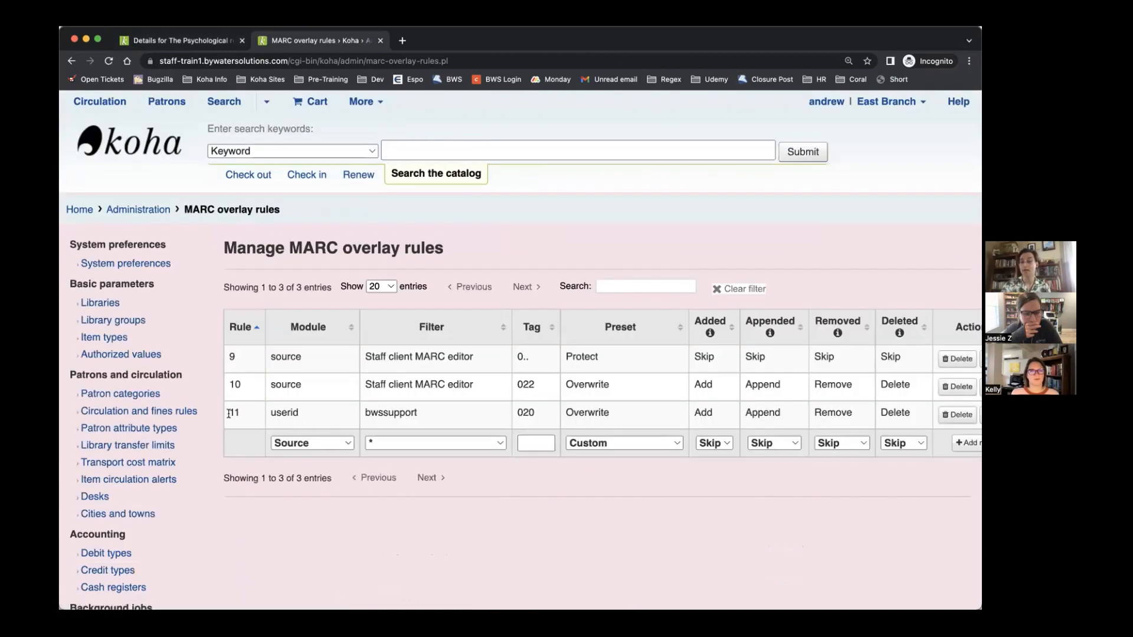
Highlight rule 11's module and filter to see which user it covers, and return to The Psychological record's details
drag(229, 413, 470, 407)
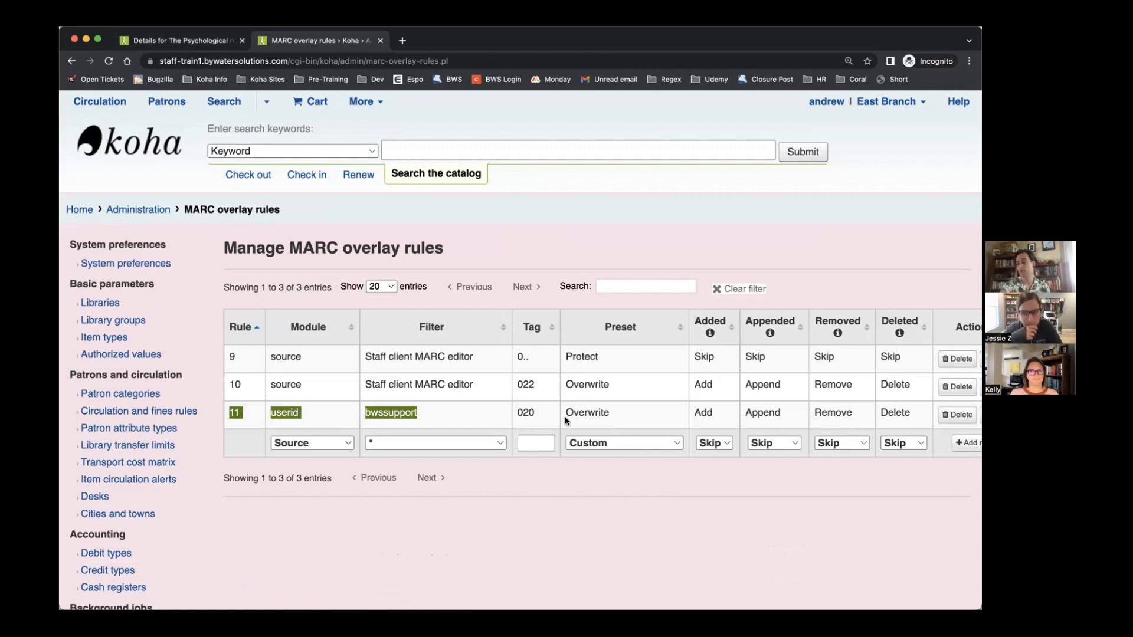
right_click(515, 359)
key(Escape)
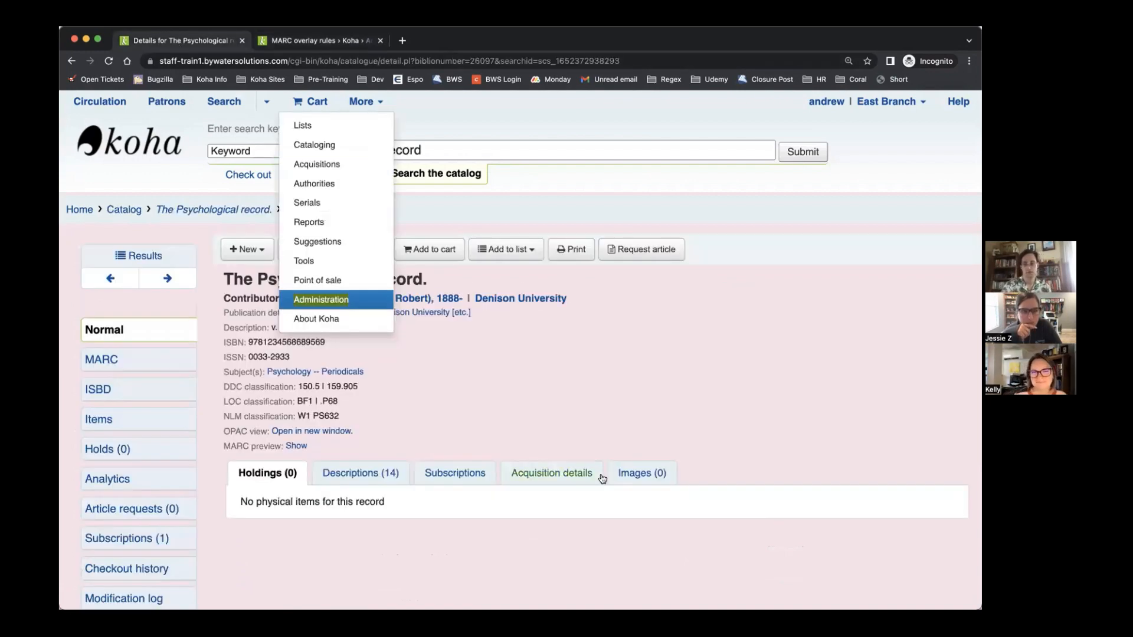
click(614, 378)
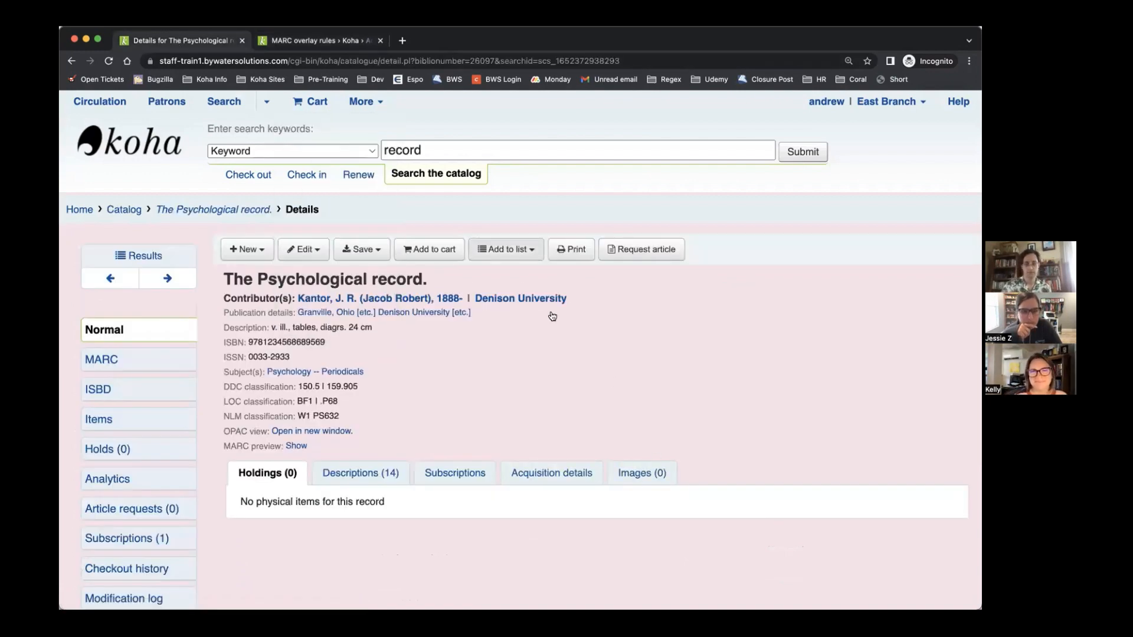
click(305, 254)
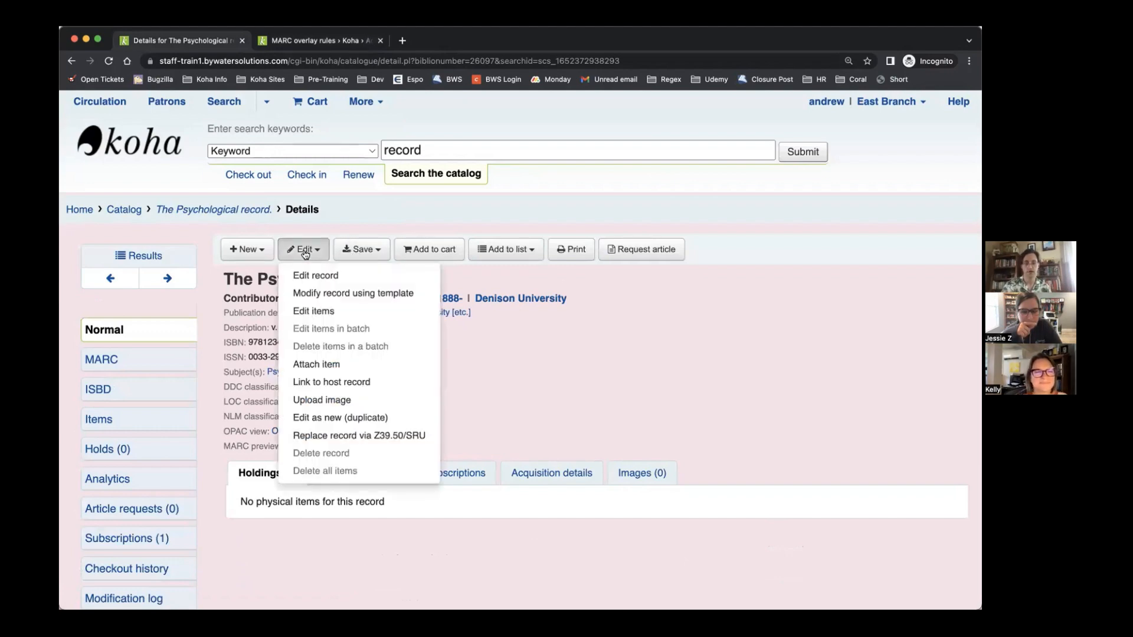
click(307, 272)
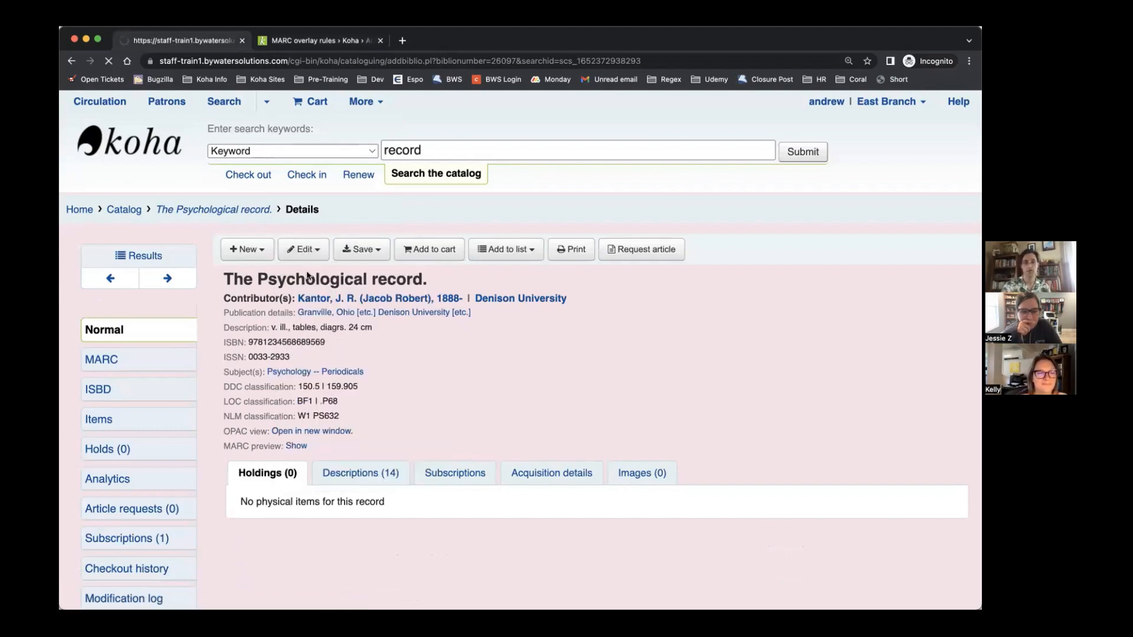
scroll(307, 274, down, 8)
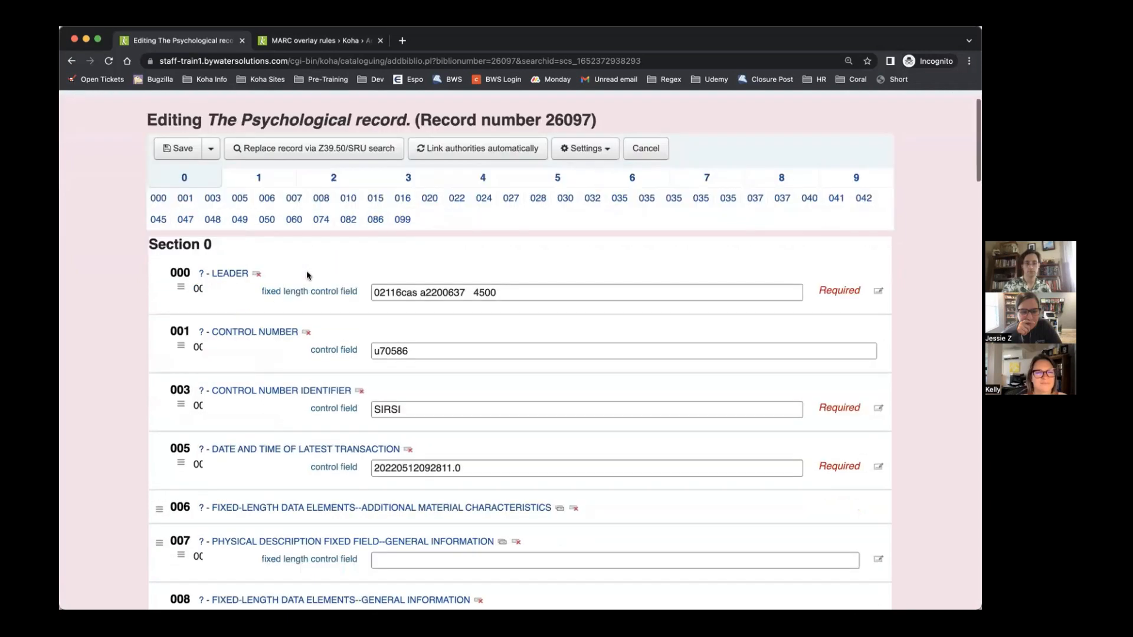
scroll(306, 274, down, 3)
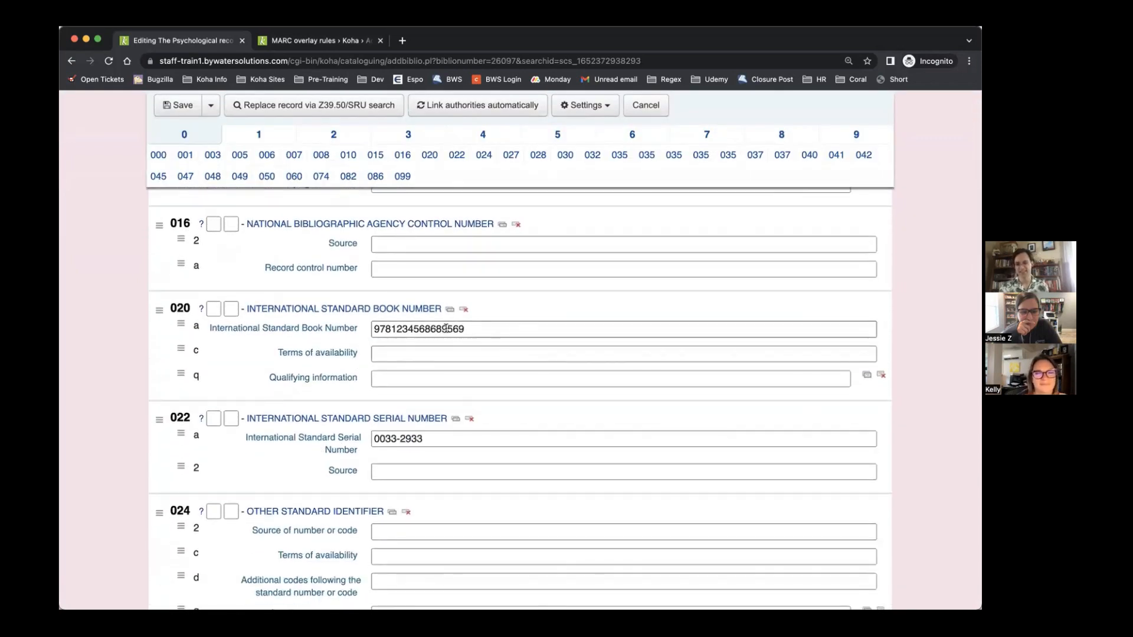
drag(447, 330, 470, 348)
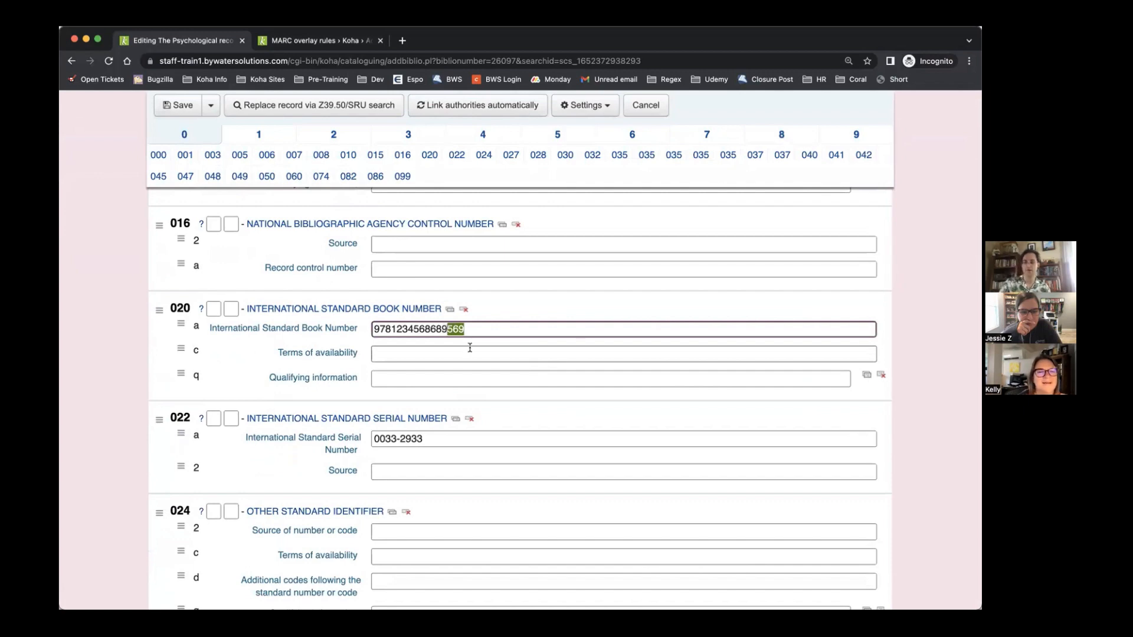
key(BackSpace)
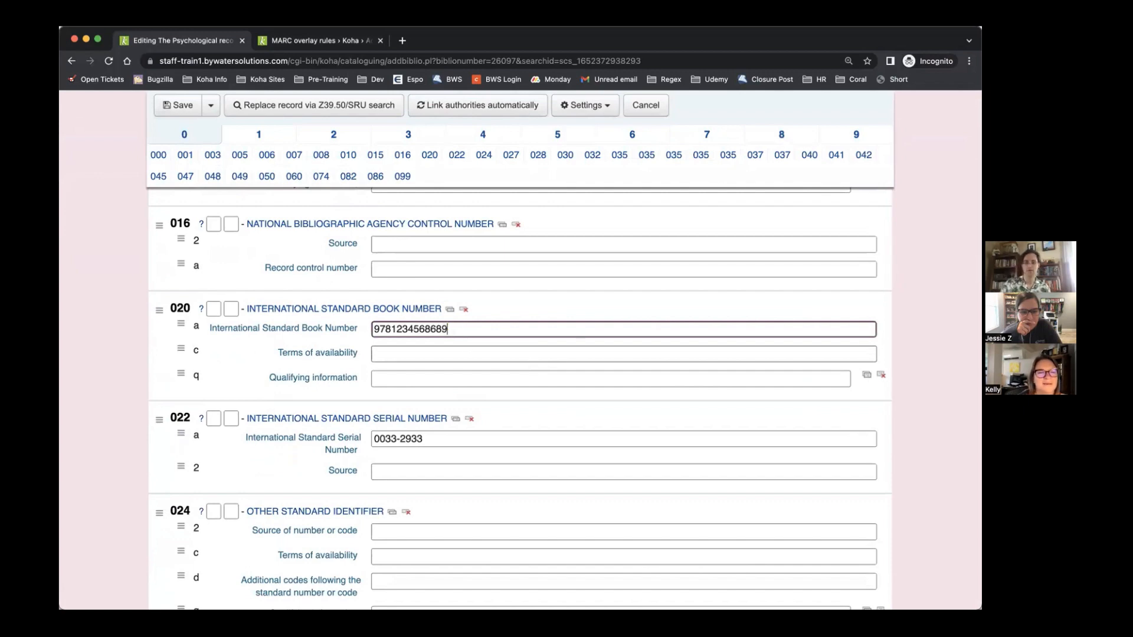
click(189, 107)
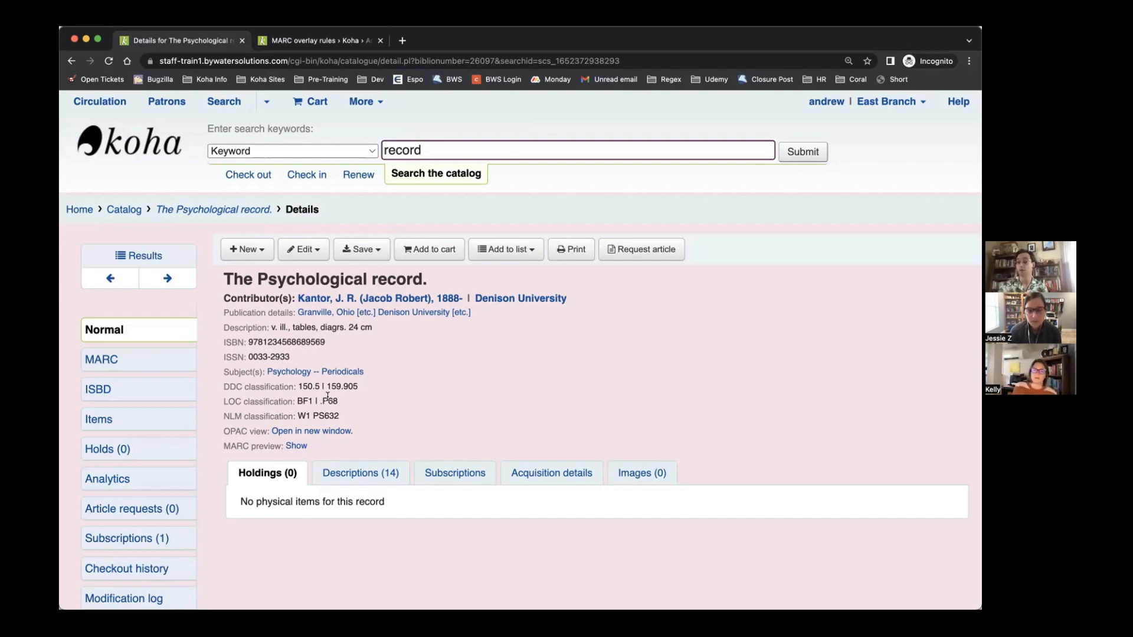
Edit the record again, add a repeated 022 field with the ISSN "022!!!!", save it, and check the ISSN in the record's details
click(317, 258)
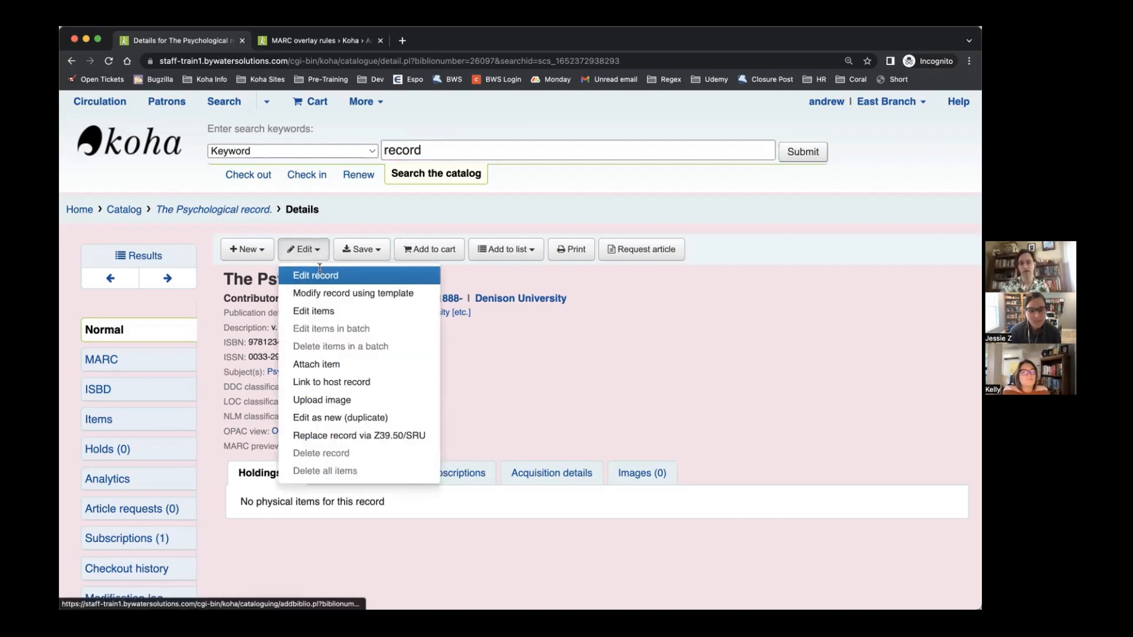
click(318, 273)
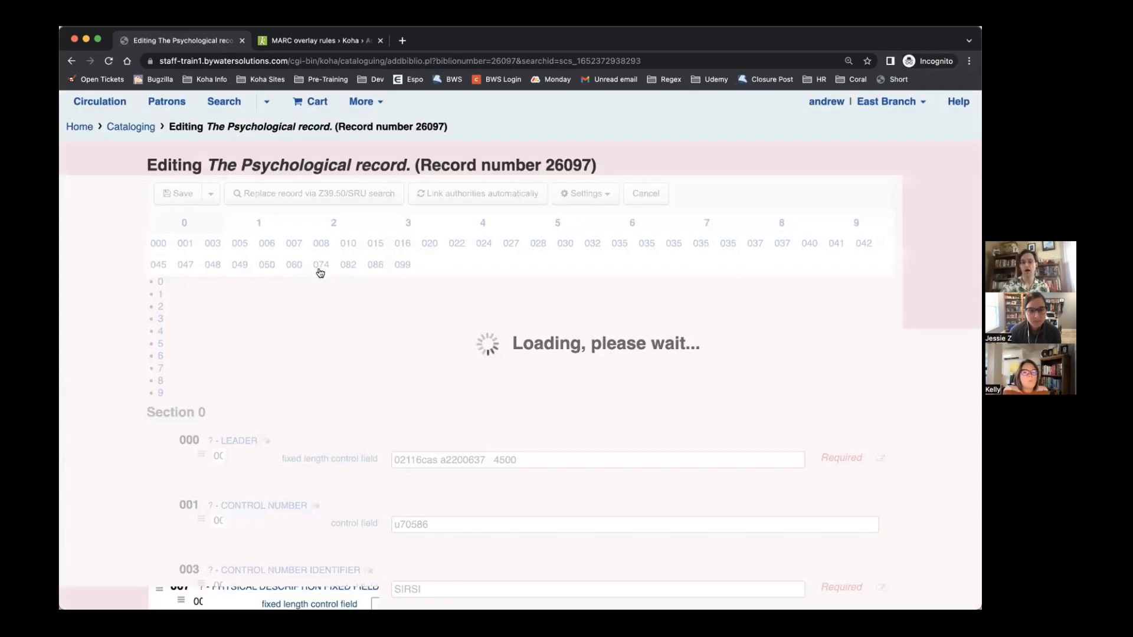
click(456, 244)
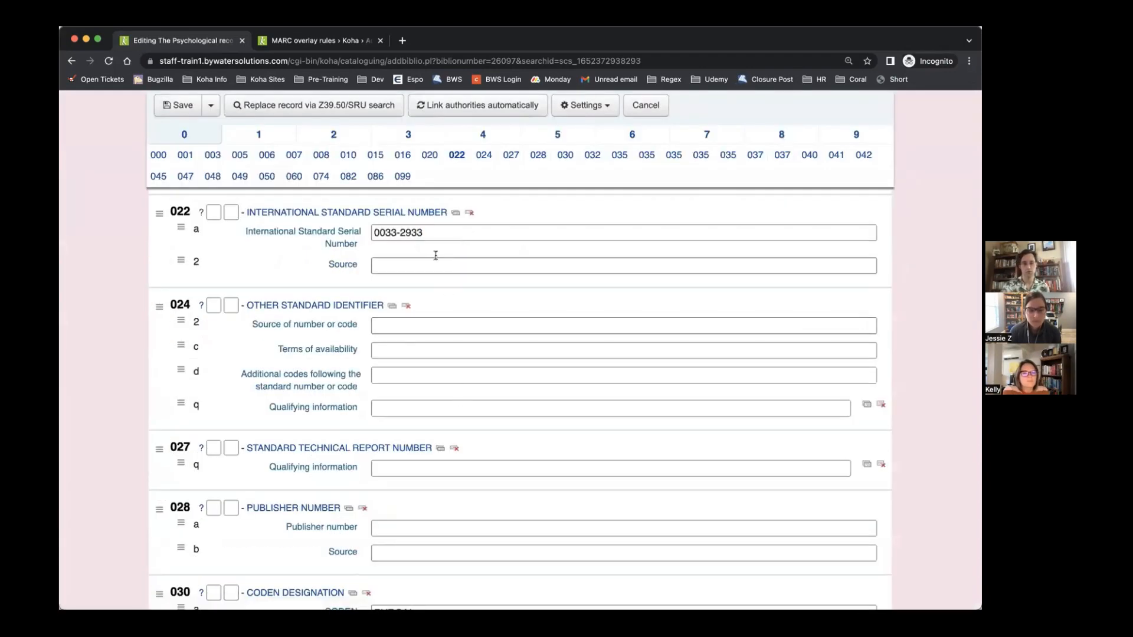
click(455, 213)
click(398, 323)
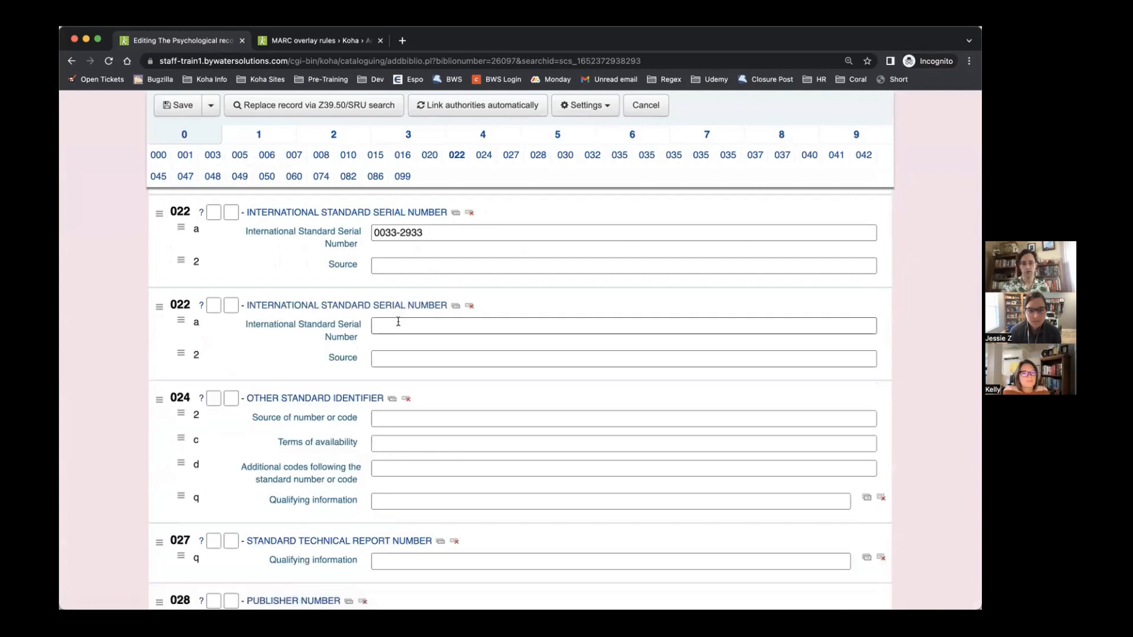
text(022!!!!)
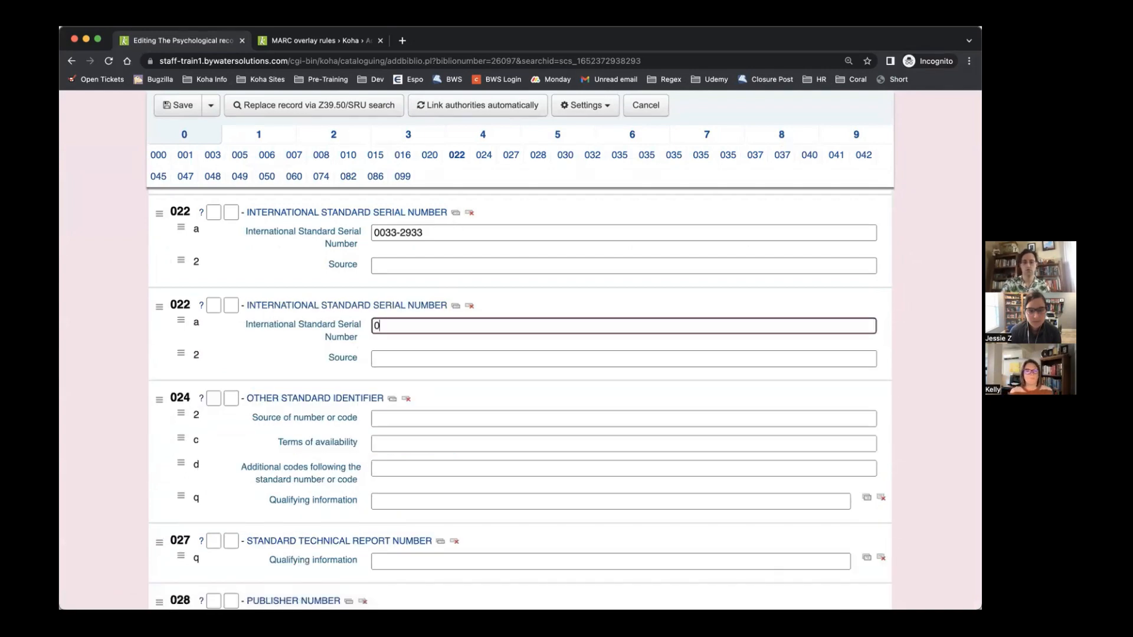
click(172, 105)
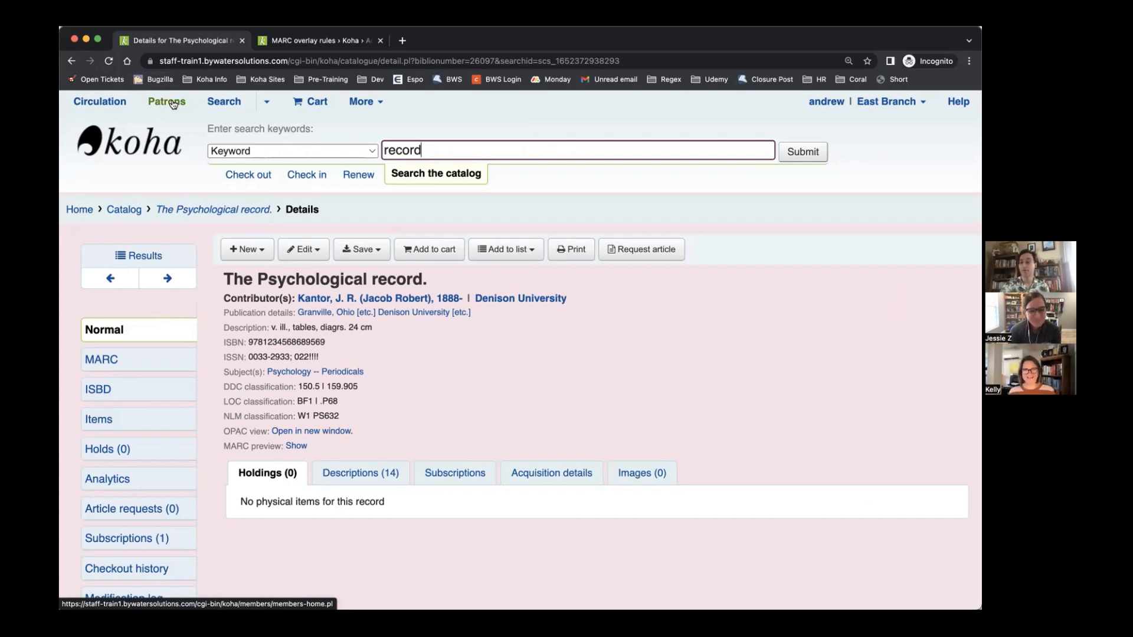
double_click(302, 356)
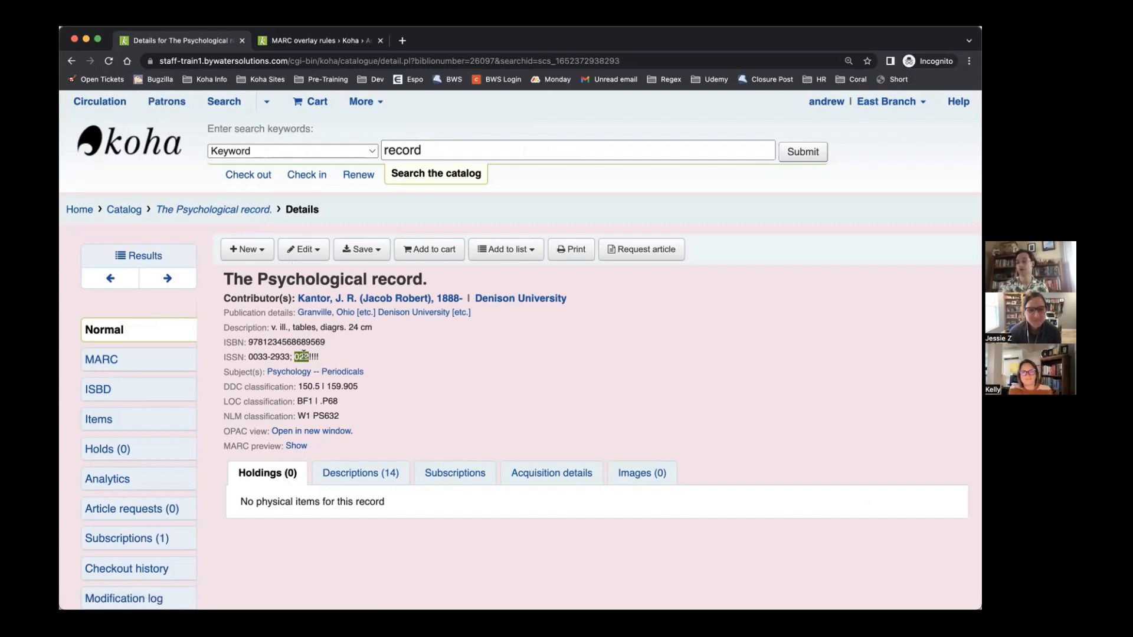
Reopen the record for editing, set the field 245 title to "The bad cataloger", and save the record
click(303, 249)
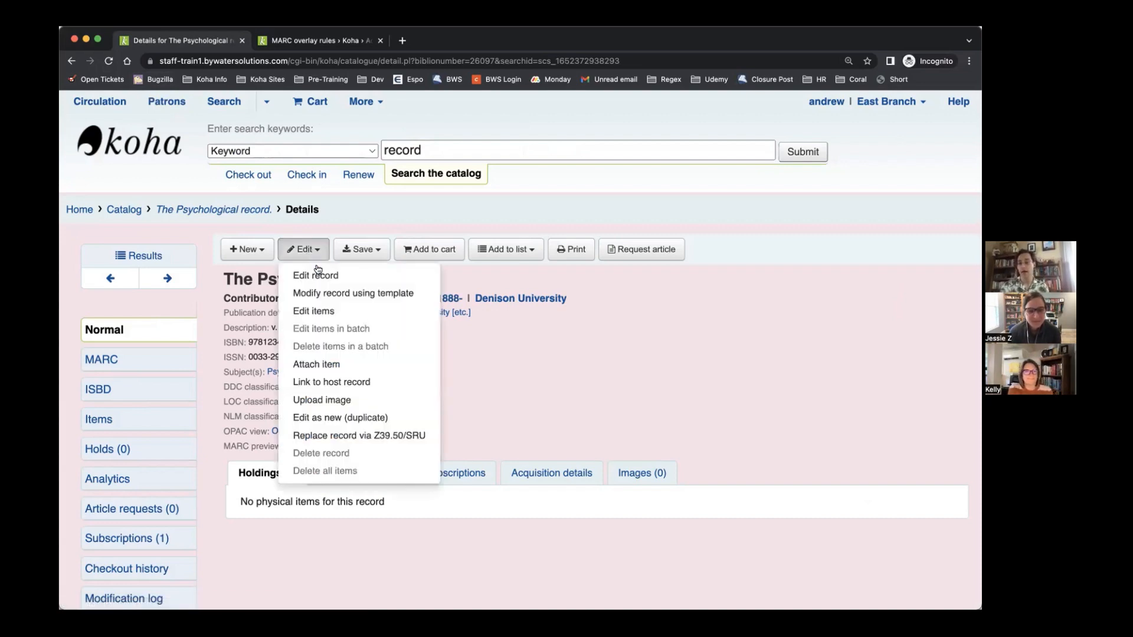
click(321, 272)
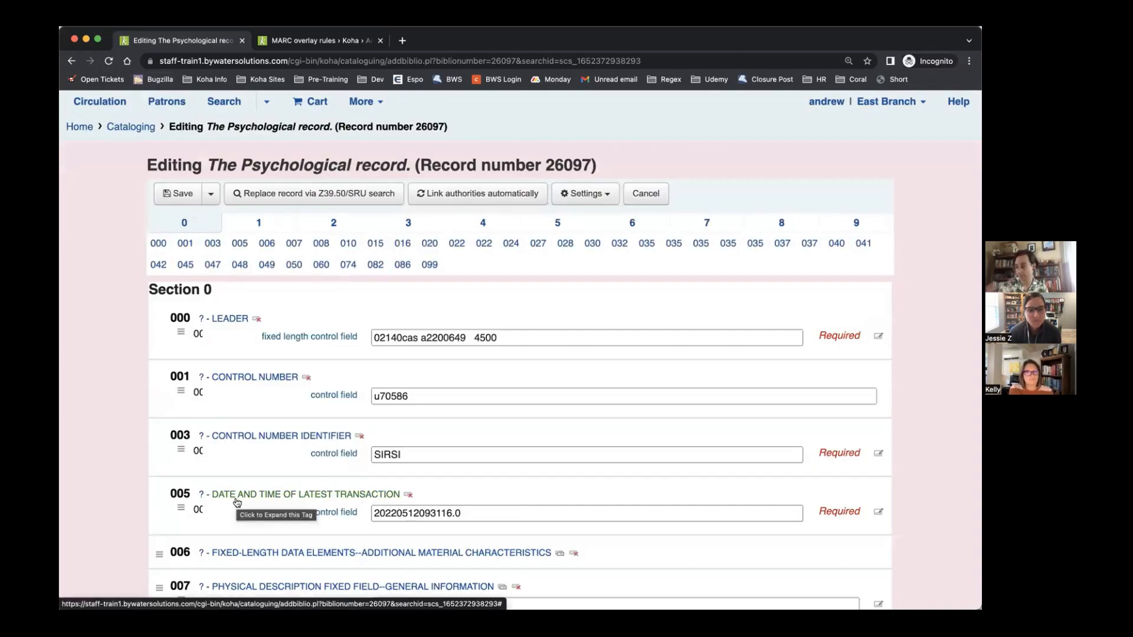
click(333, 222)
text(The )
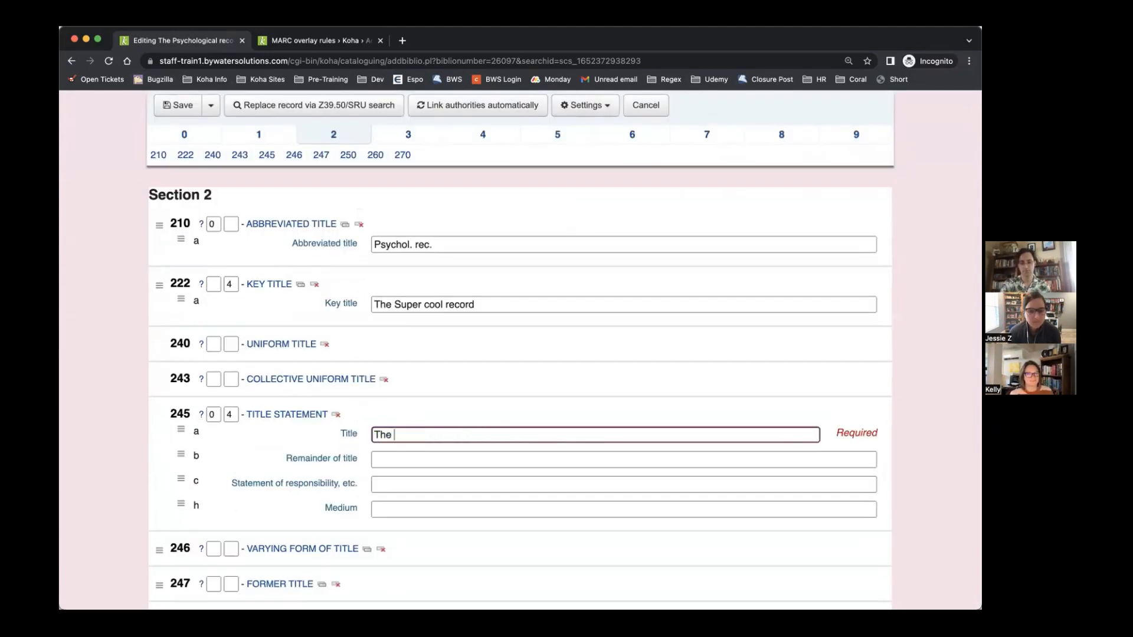
text(bad cataloger)
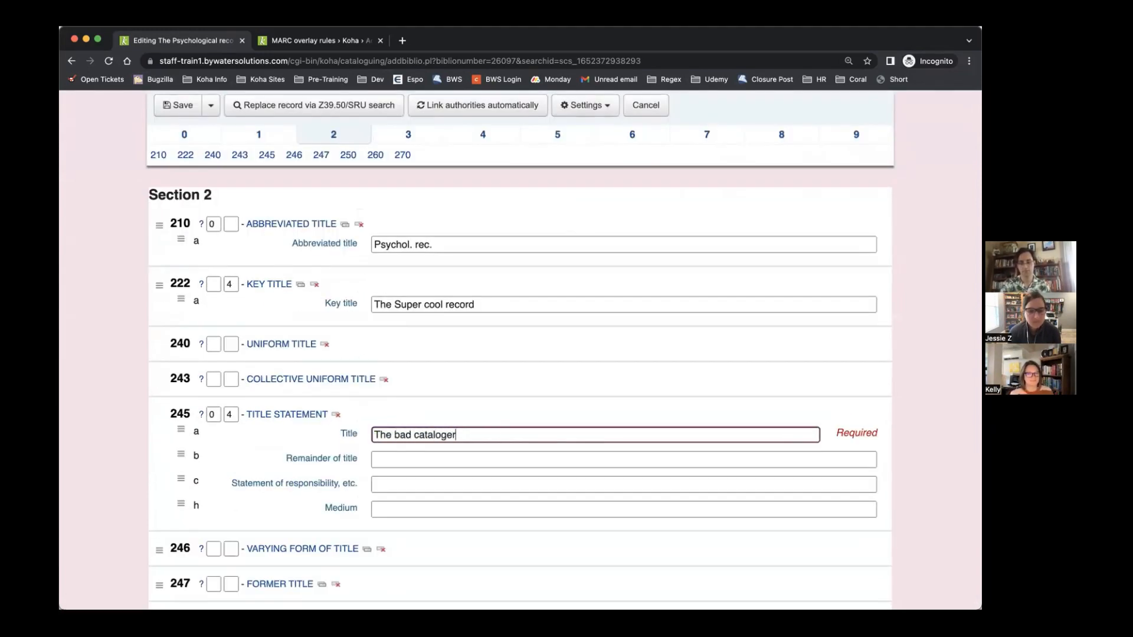
click(171, 110)
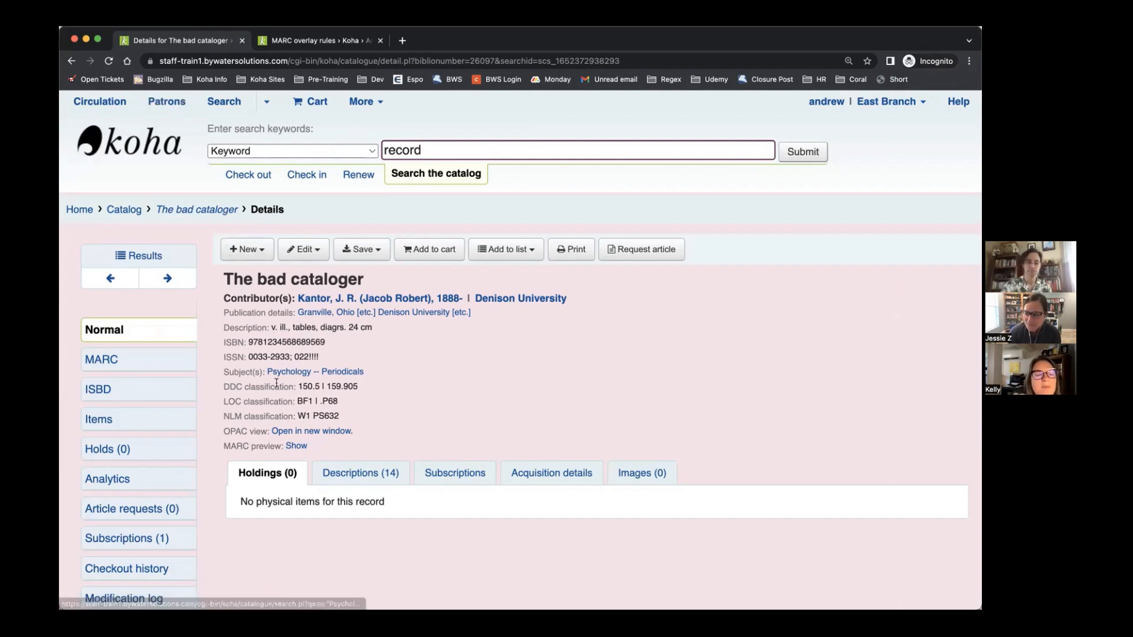
Review the saved record's 0xx and title fields in the MARC preview, close it, and return to the MARC overlay rules
click(298, 446)
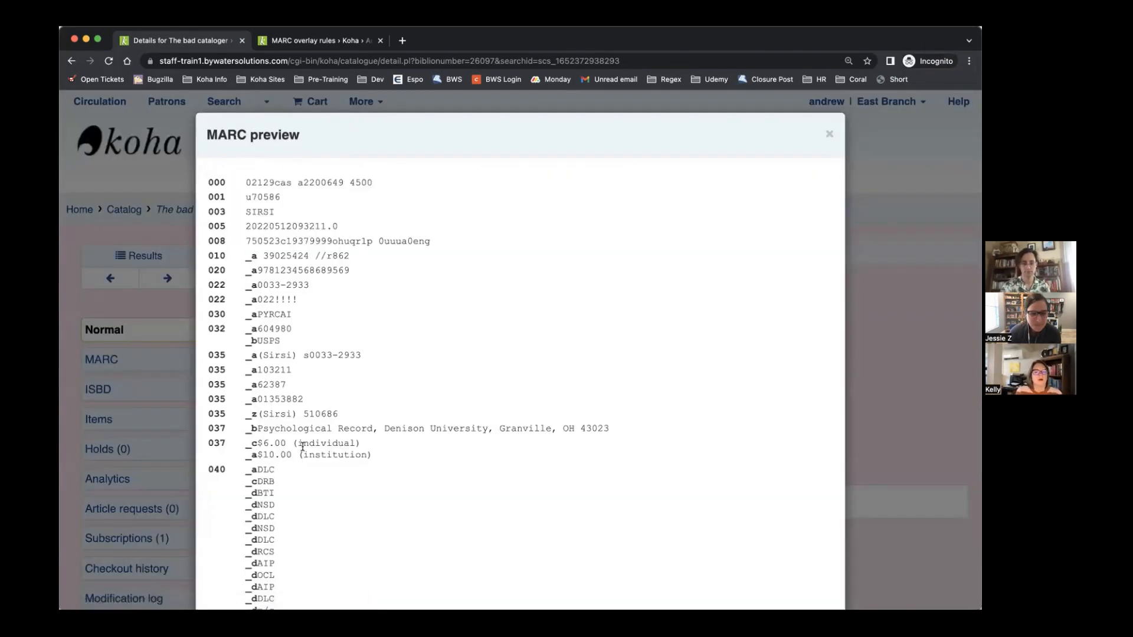
scroll(301, 439, down, 5)
scroll(299, 430, down, 3)
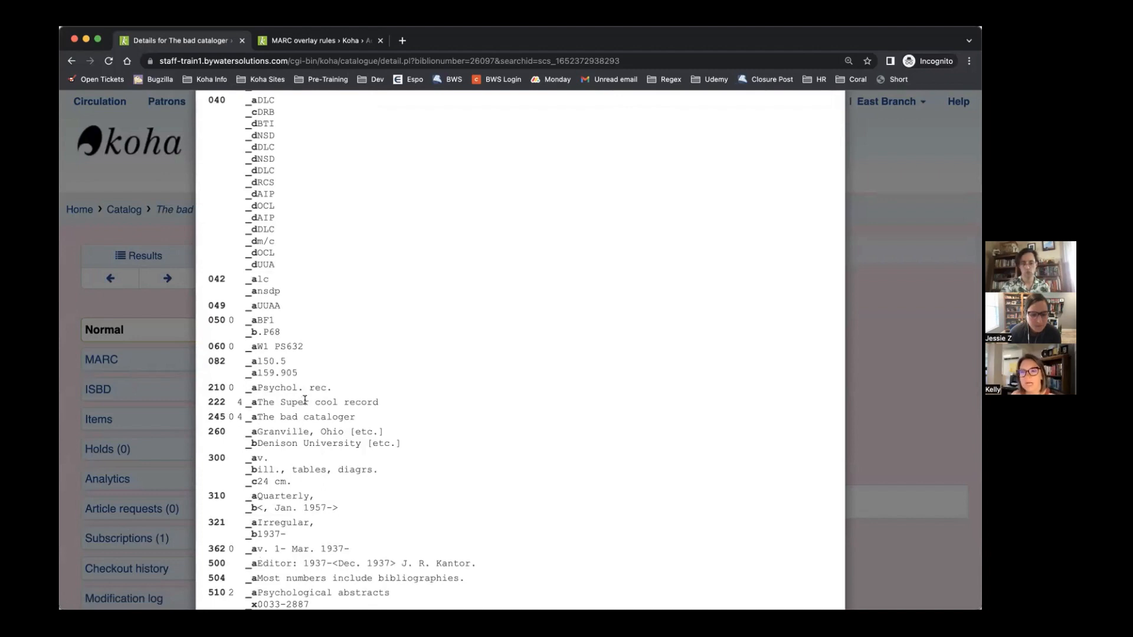
click(941, 455)
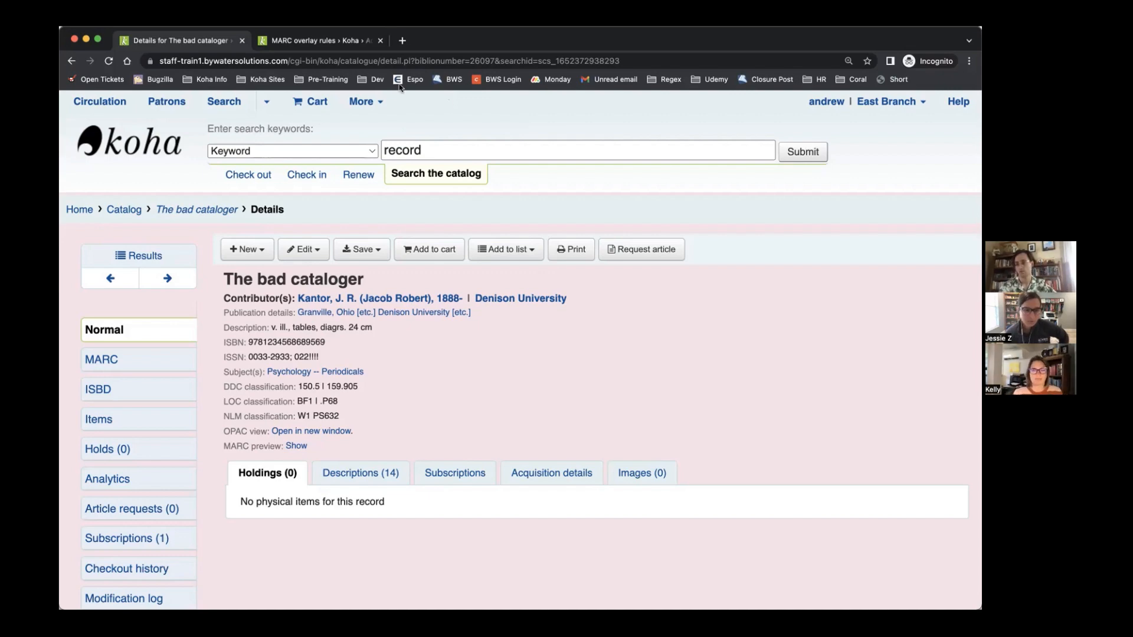
click(312, 42)
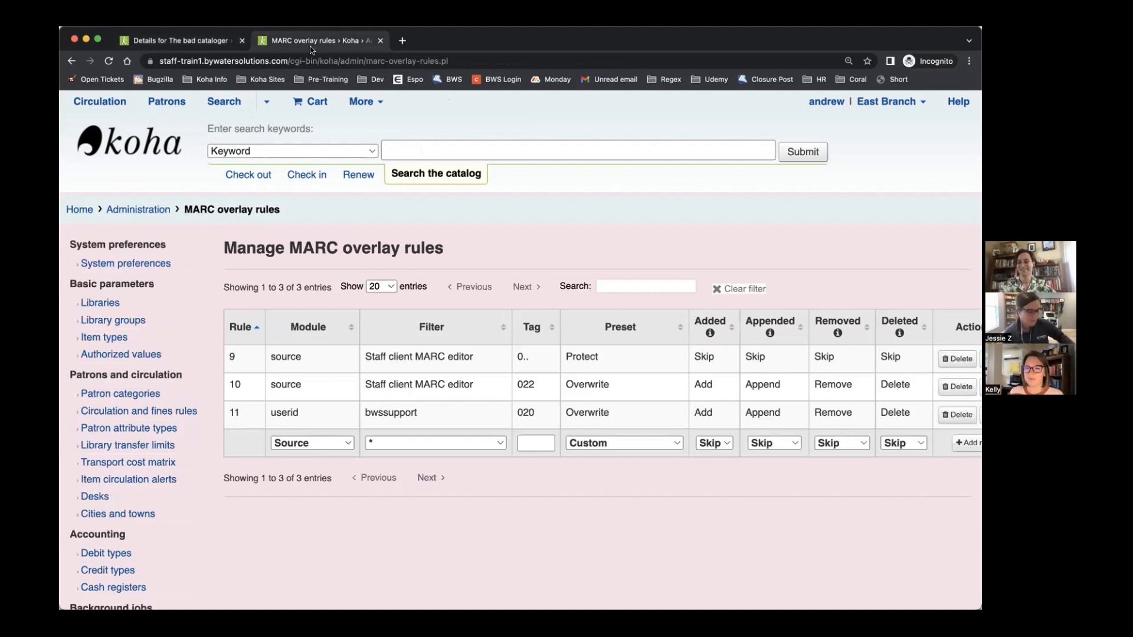